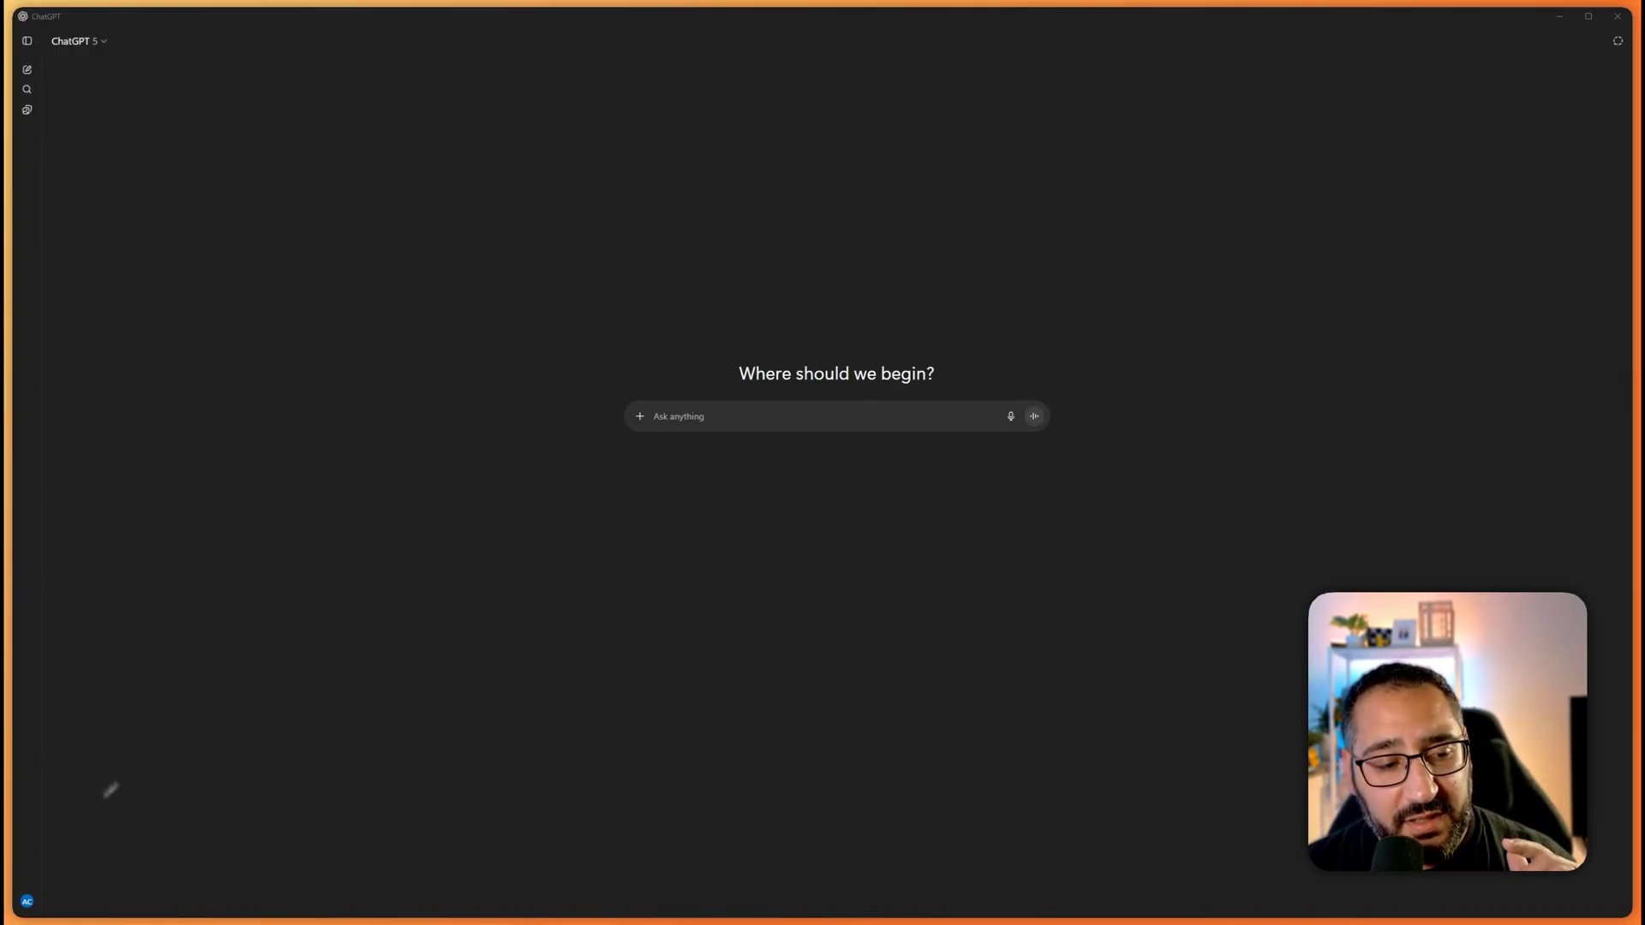
Review the available apps in ChatGPT's Apps and Connectors settings
{"action": "left_click", "coordinate": [27, 901]}
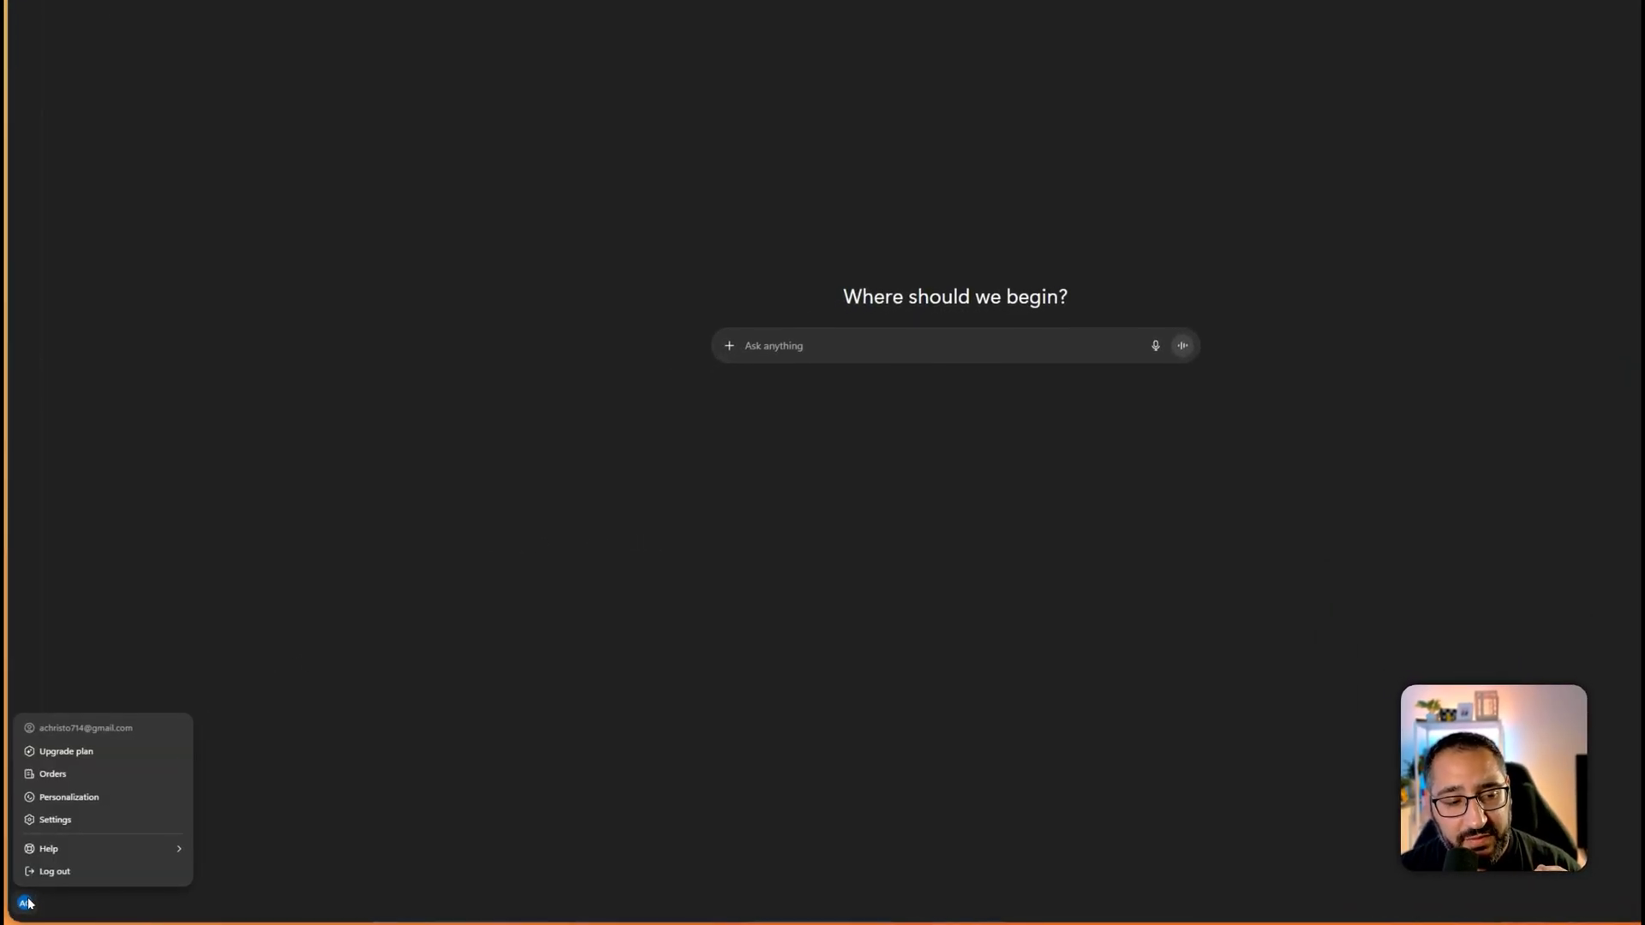
{"action": "left_click", "coordinate": [53, 820]}
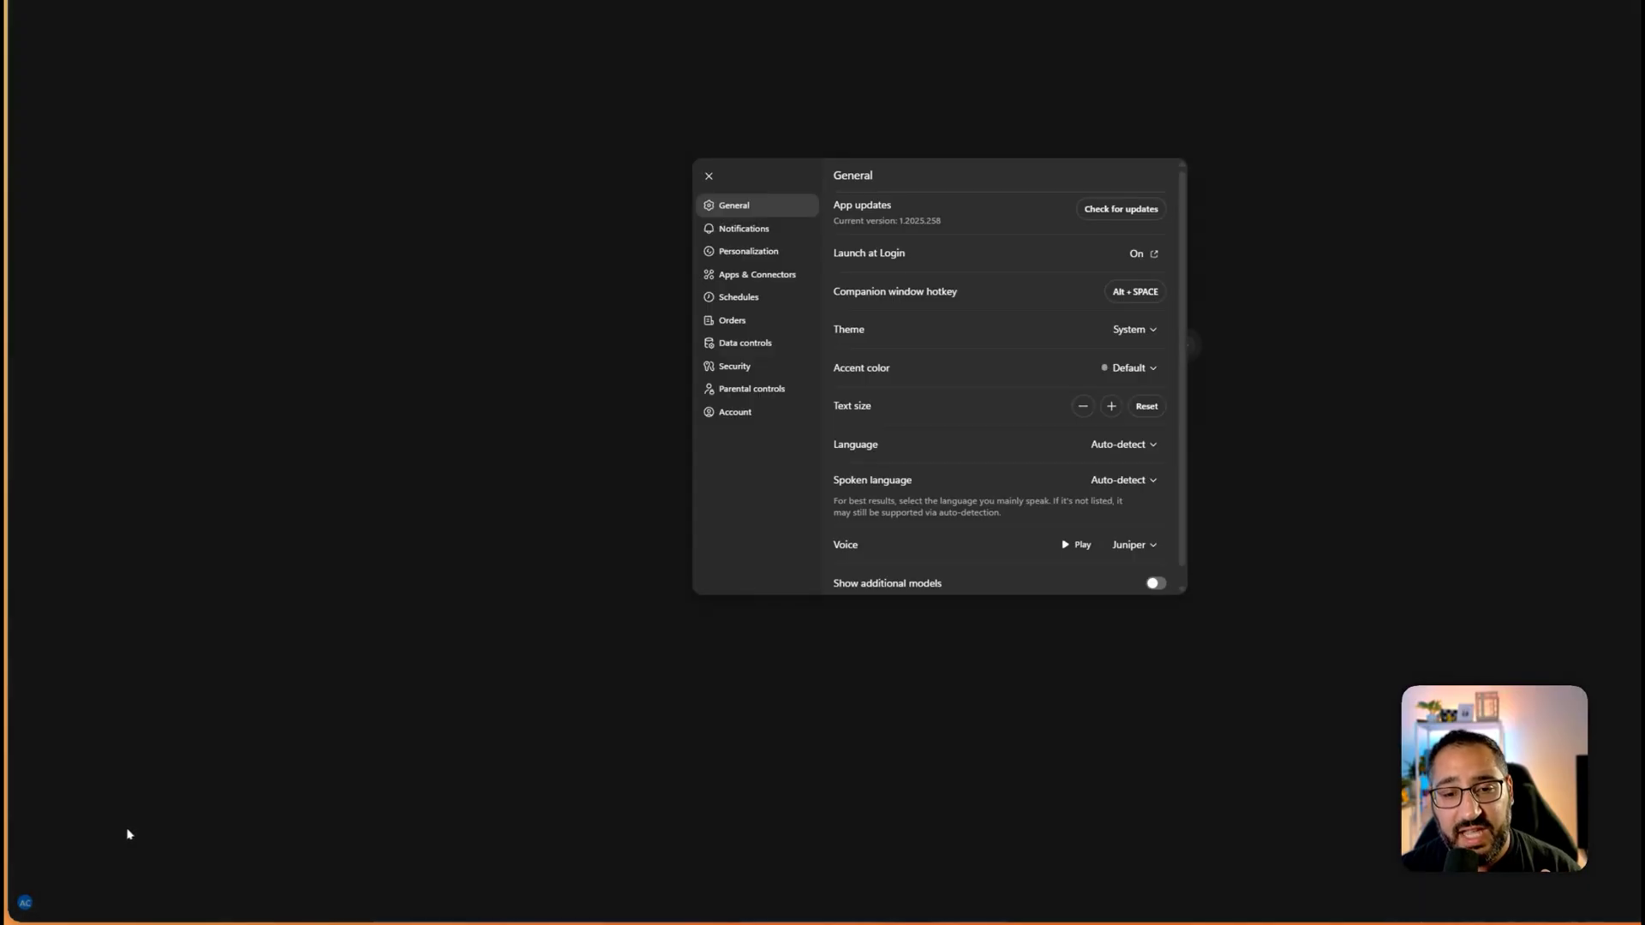
{"action": "left_click", "coordinate": [676, 353]}
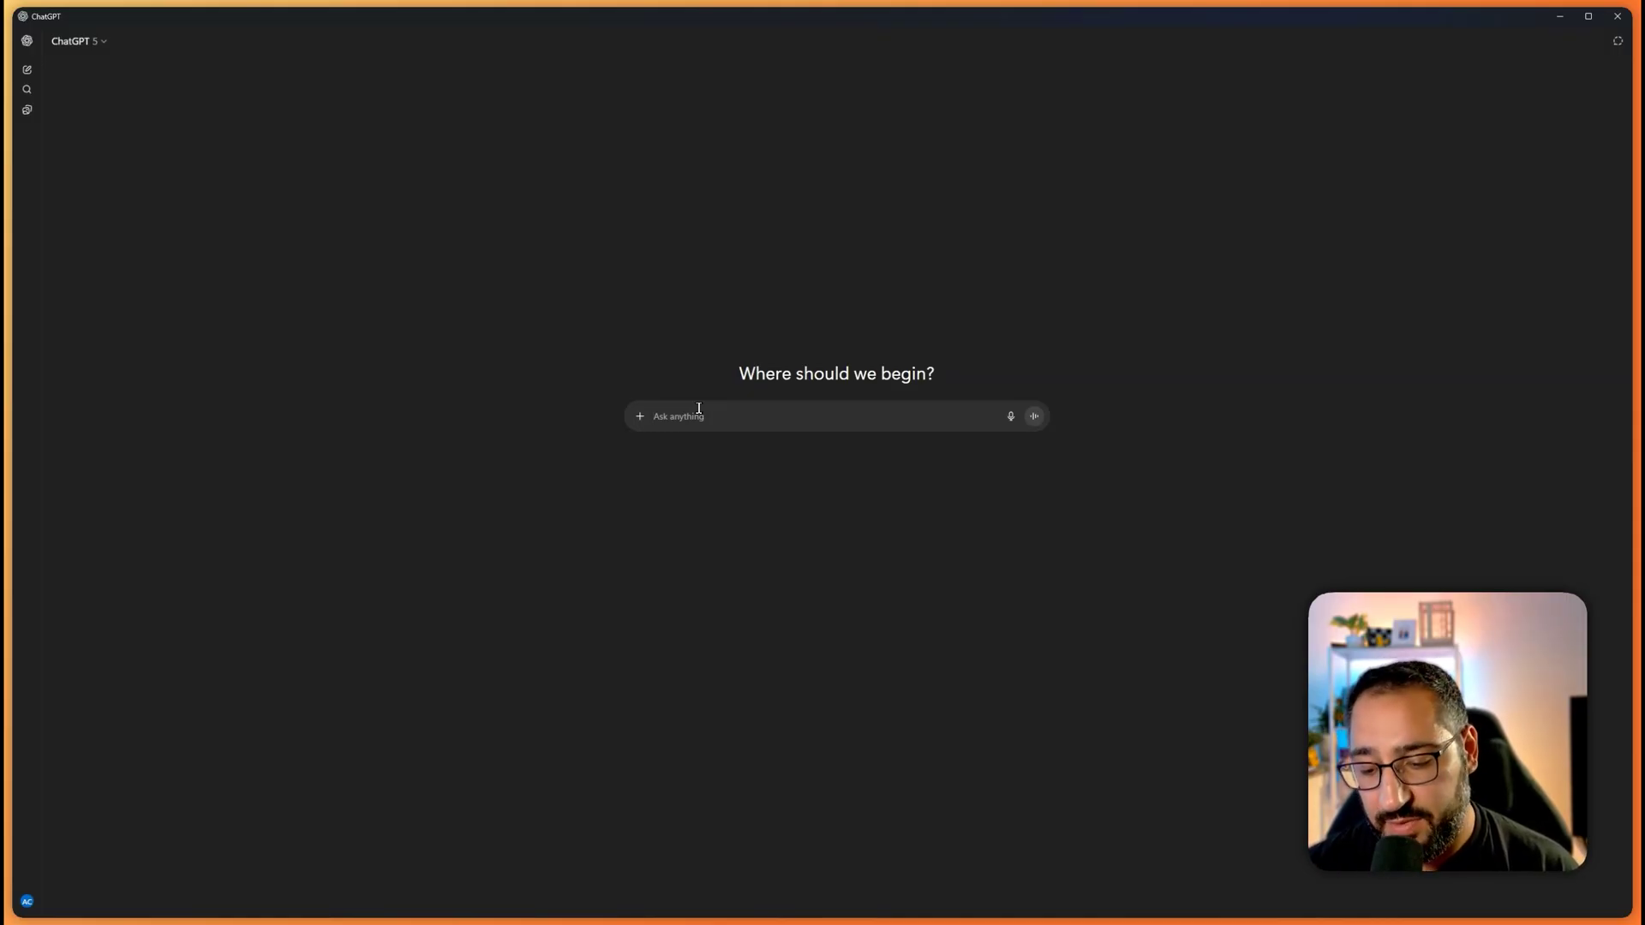
Ask the Zillow app for UES condos at $1M or less within a 5-minute subway walk
{"action": "type", "text": "z"}
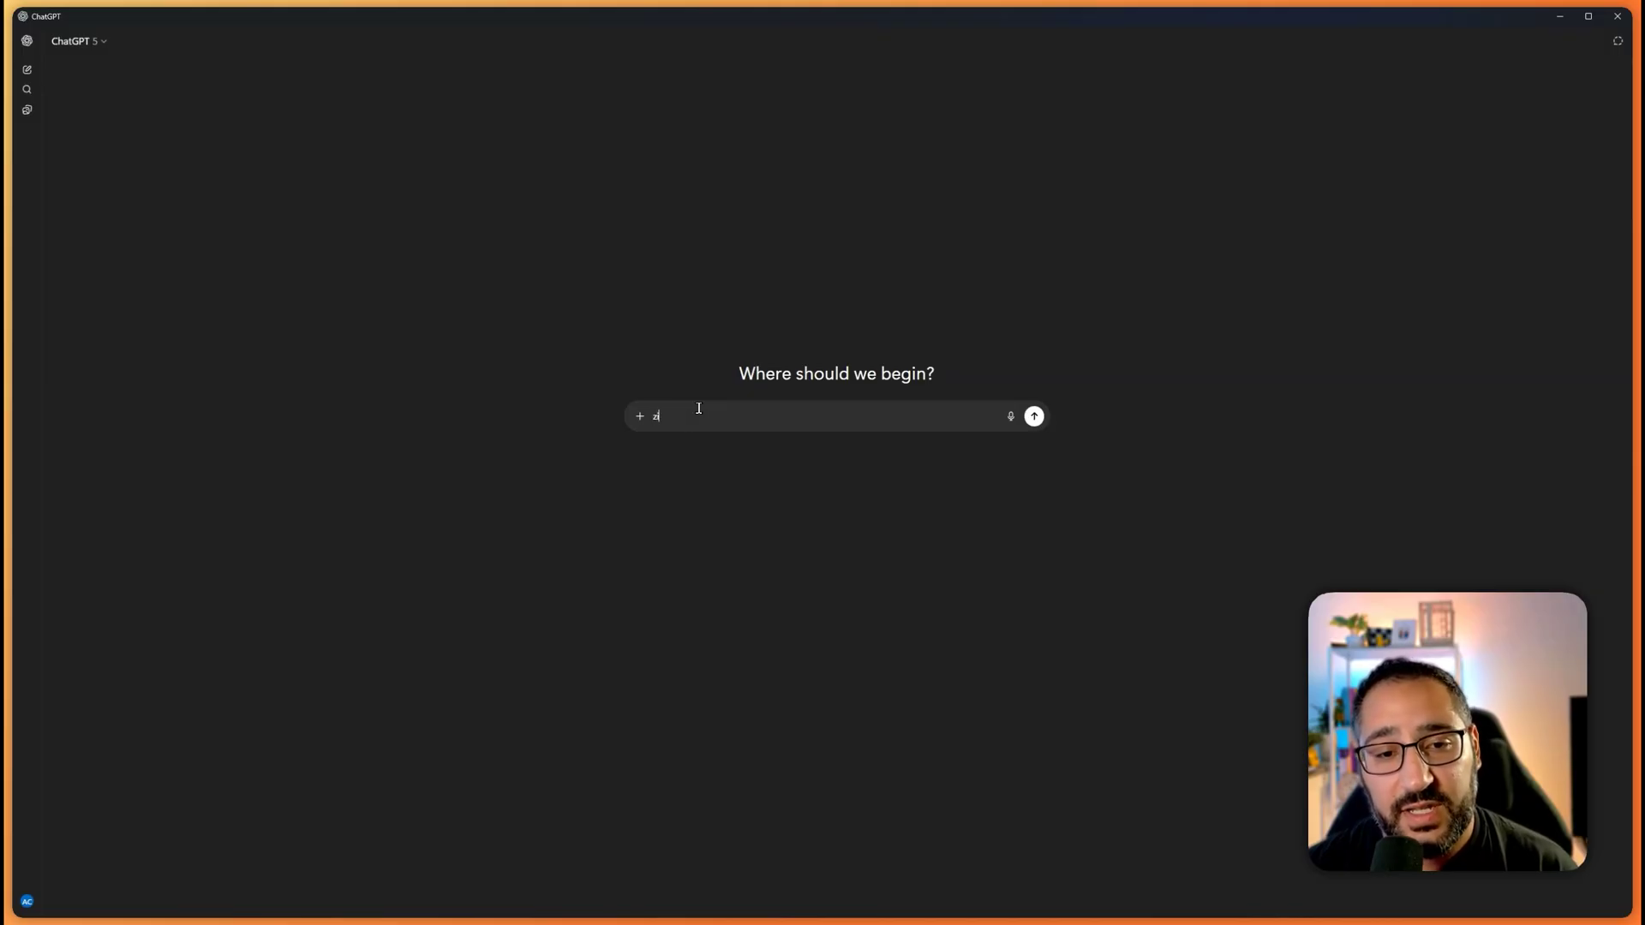
{"action": "type", "text": "illow"}
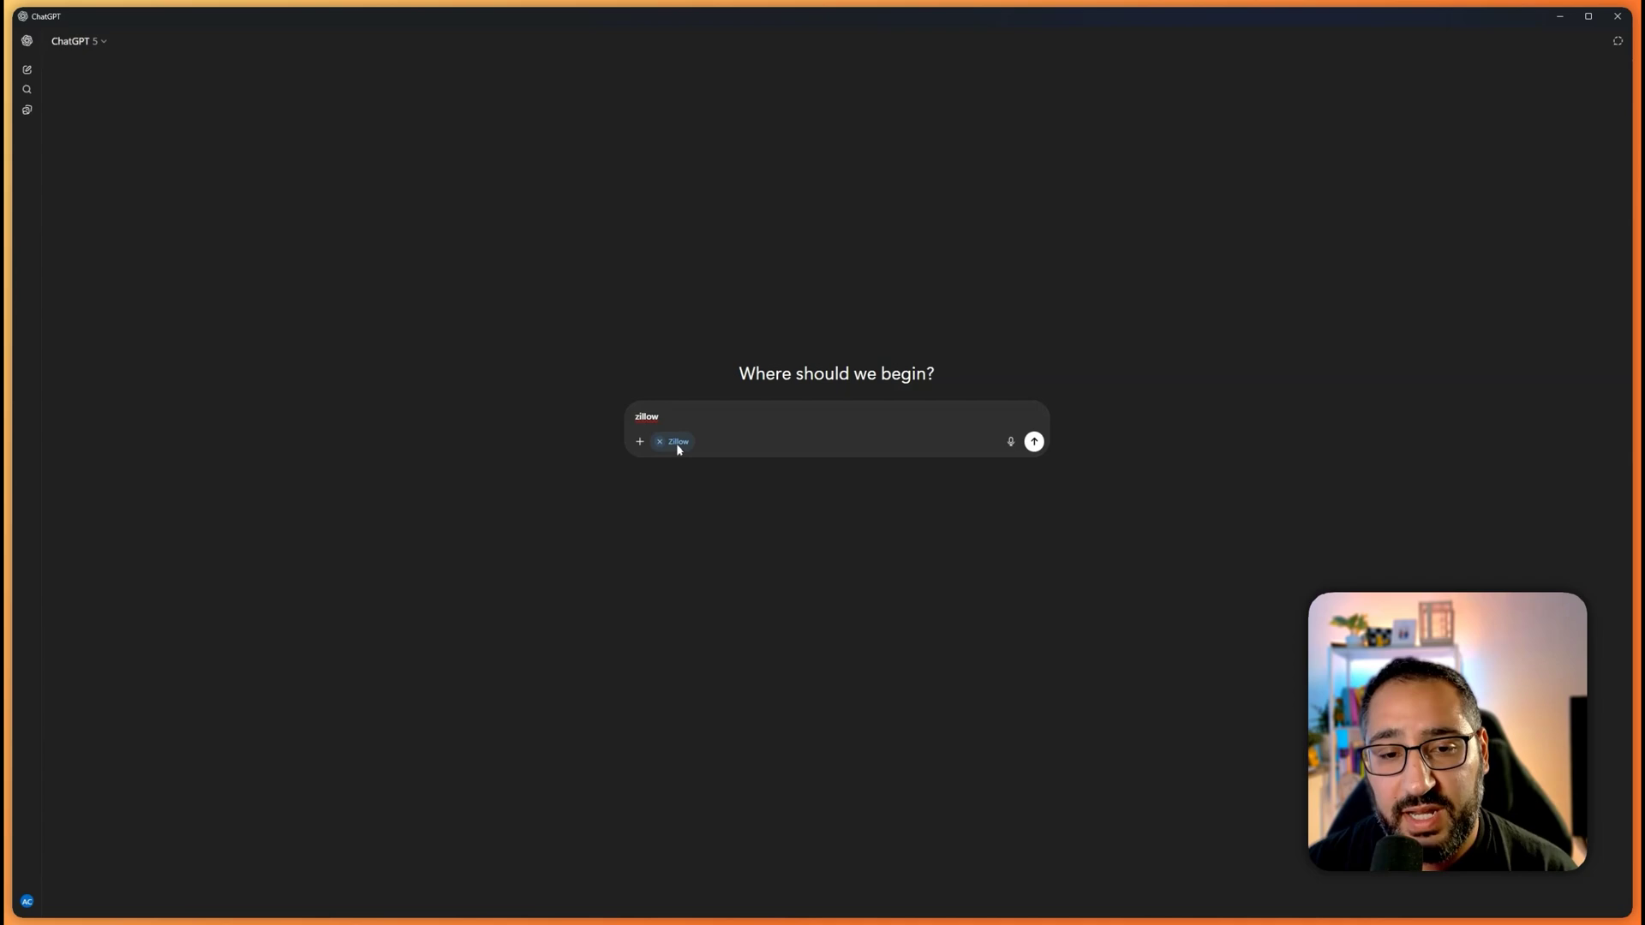
{"action": "type", "text": "nd me a"}
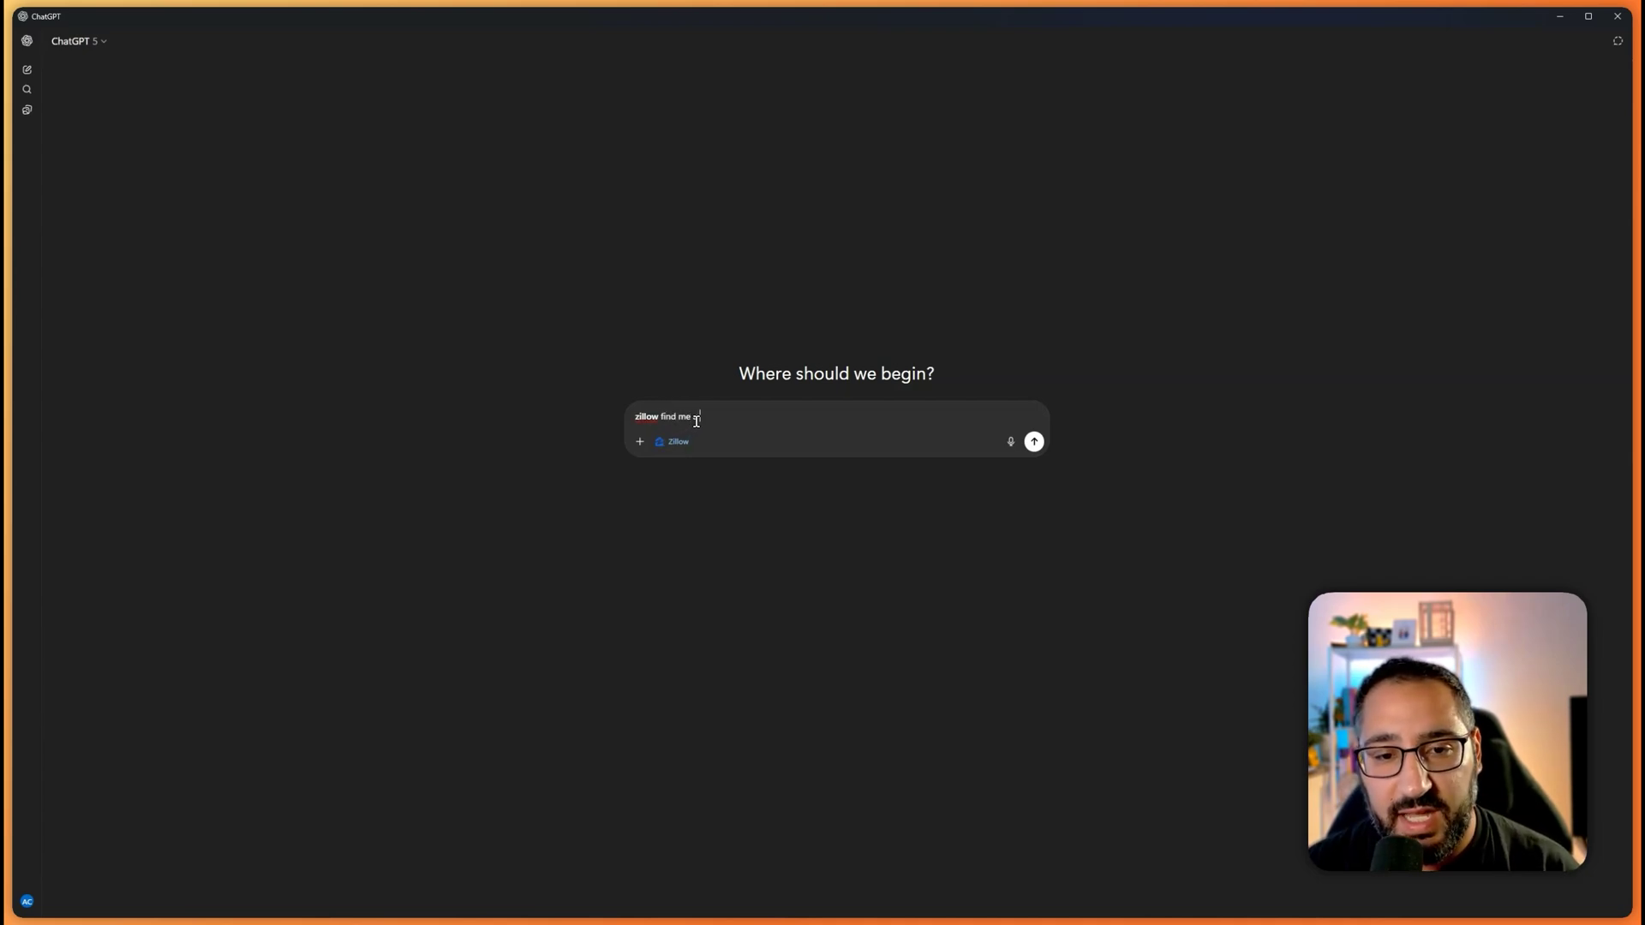
{"action": "type", "text": " condo for 1"}
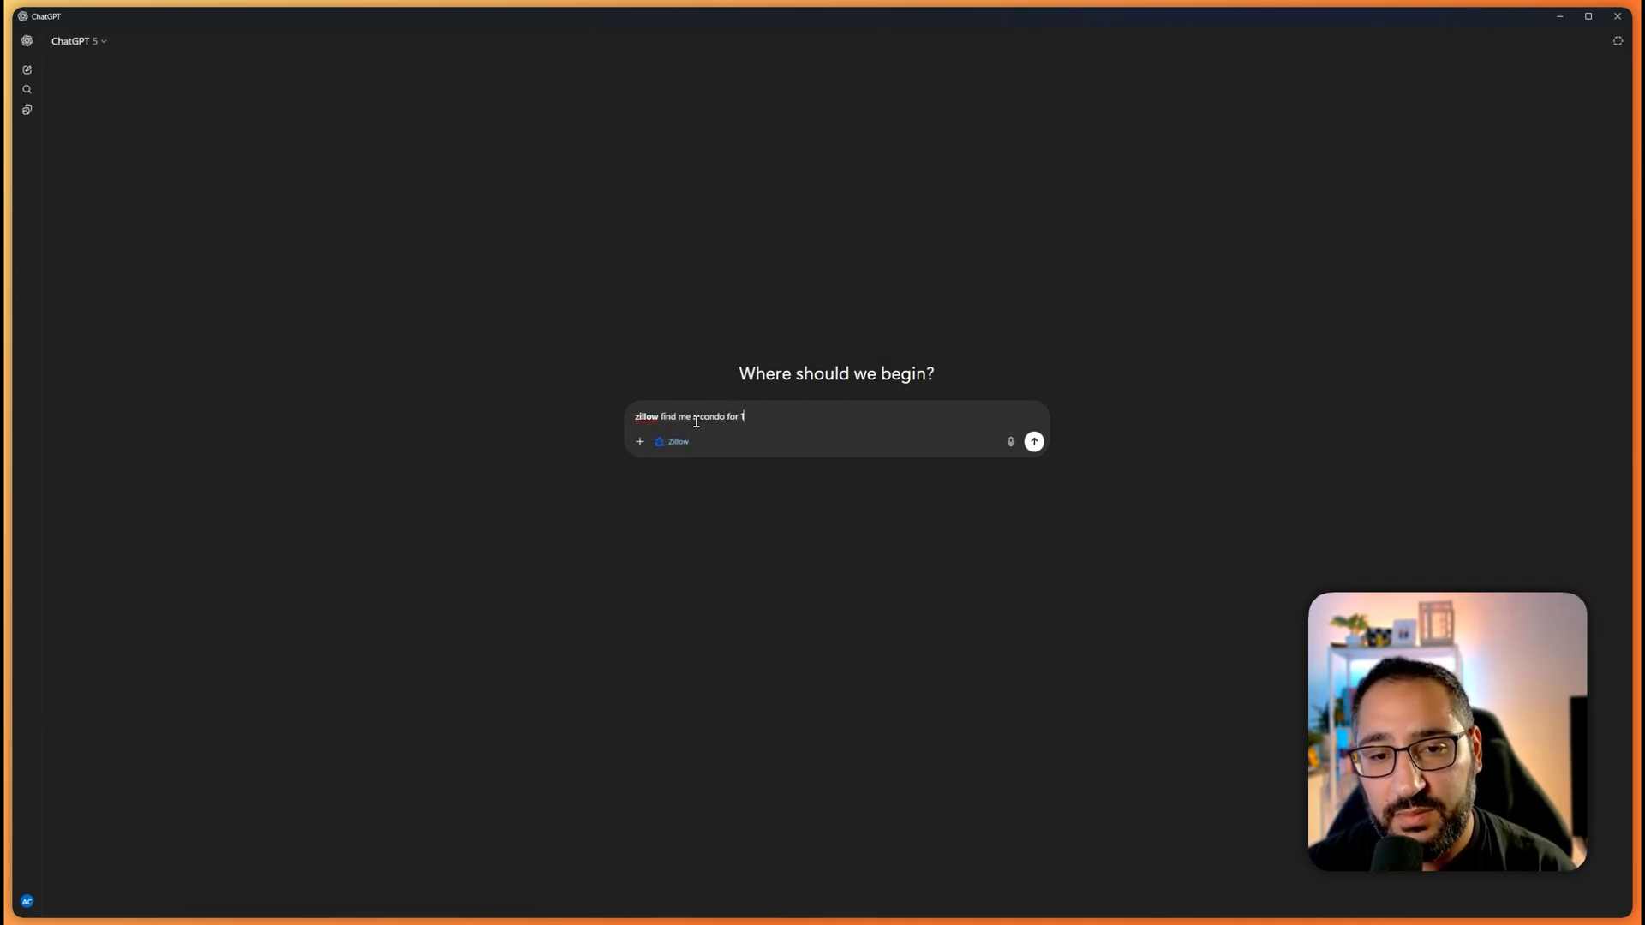
{"action": "type", "text": "M and less in UES,"}
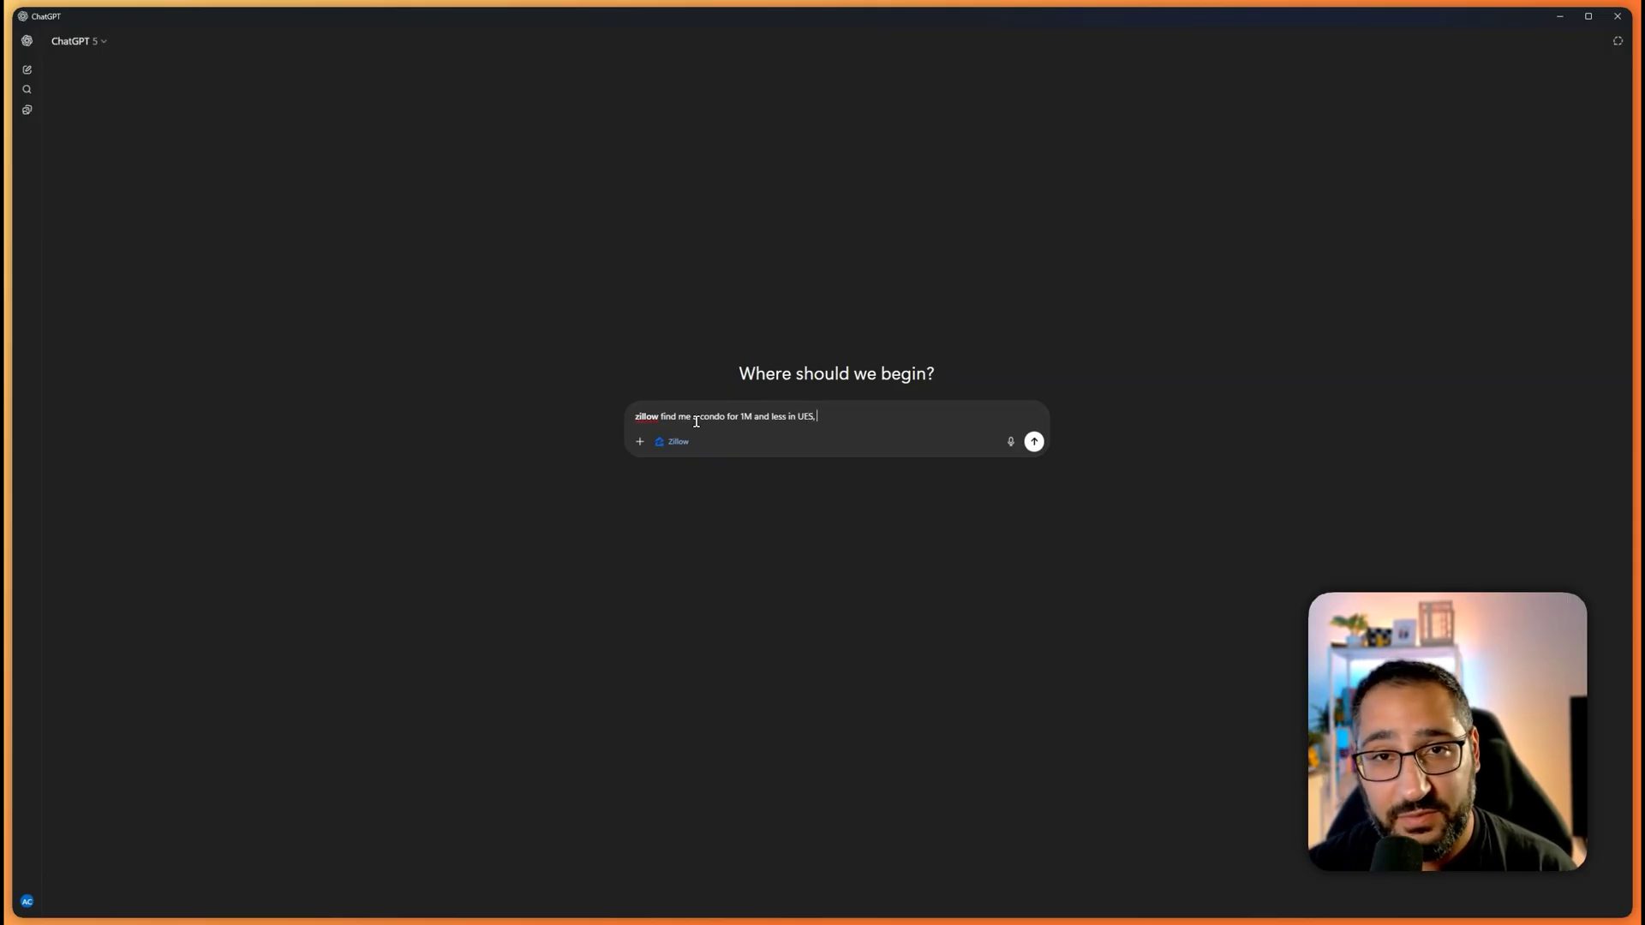
{"action": "type", "text": " within a 5minut"}
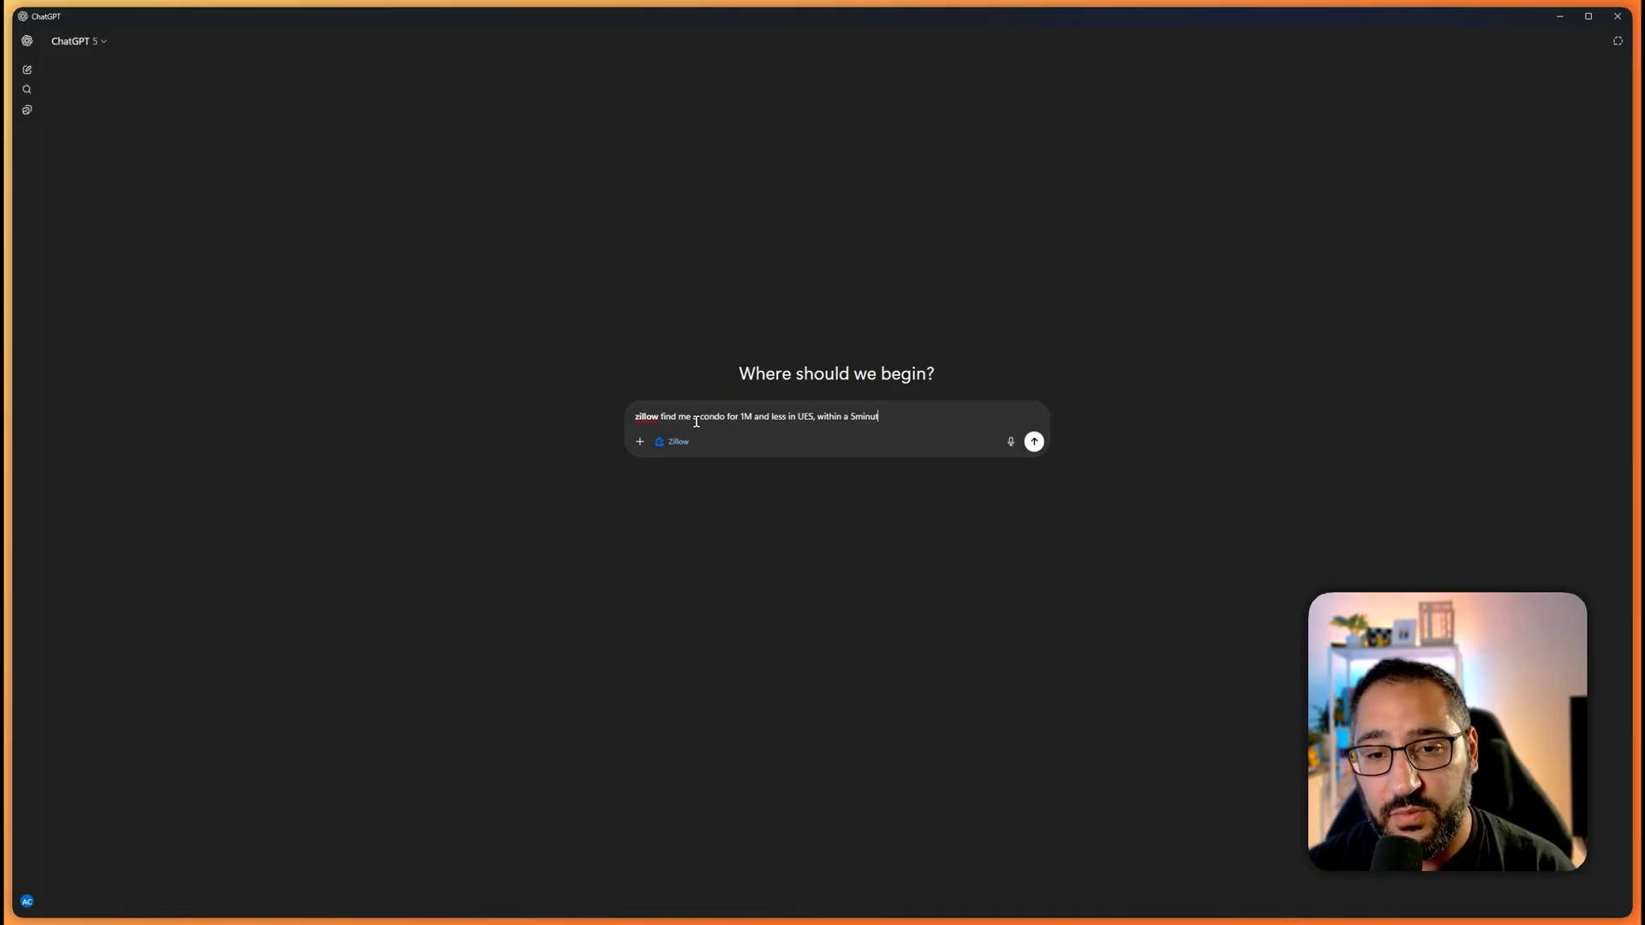
{"action": "type", "text": "e walk of a subway stat"}
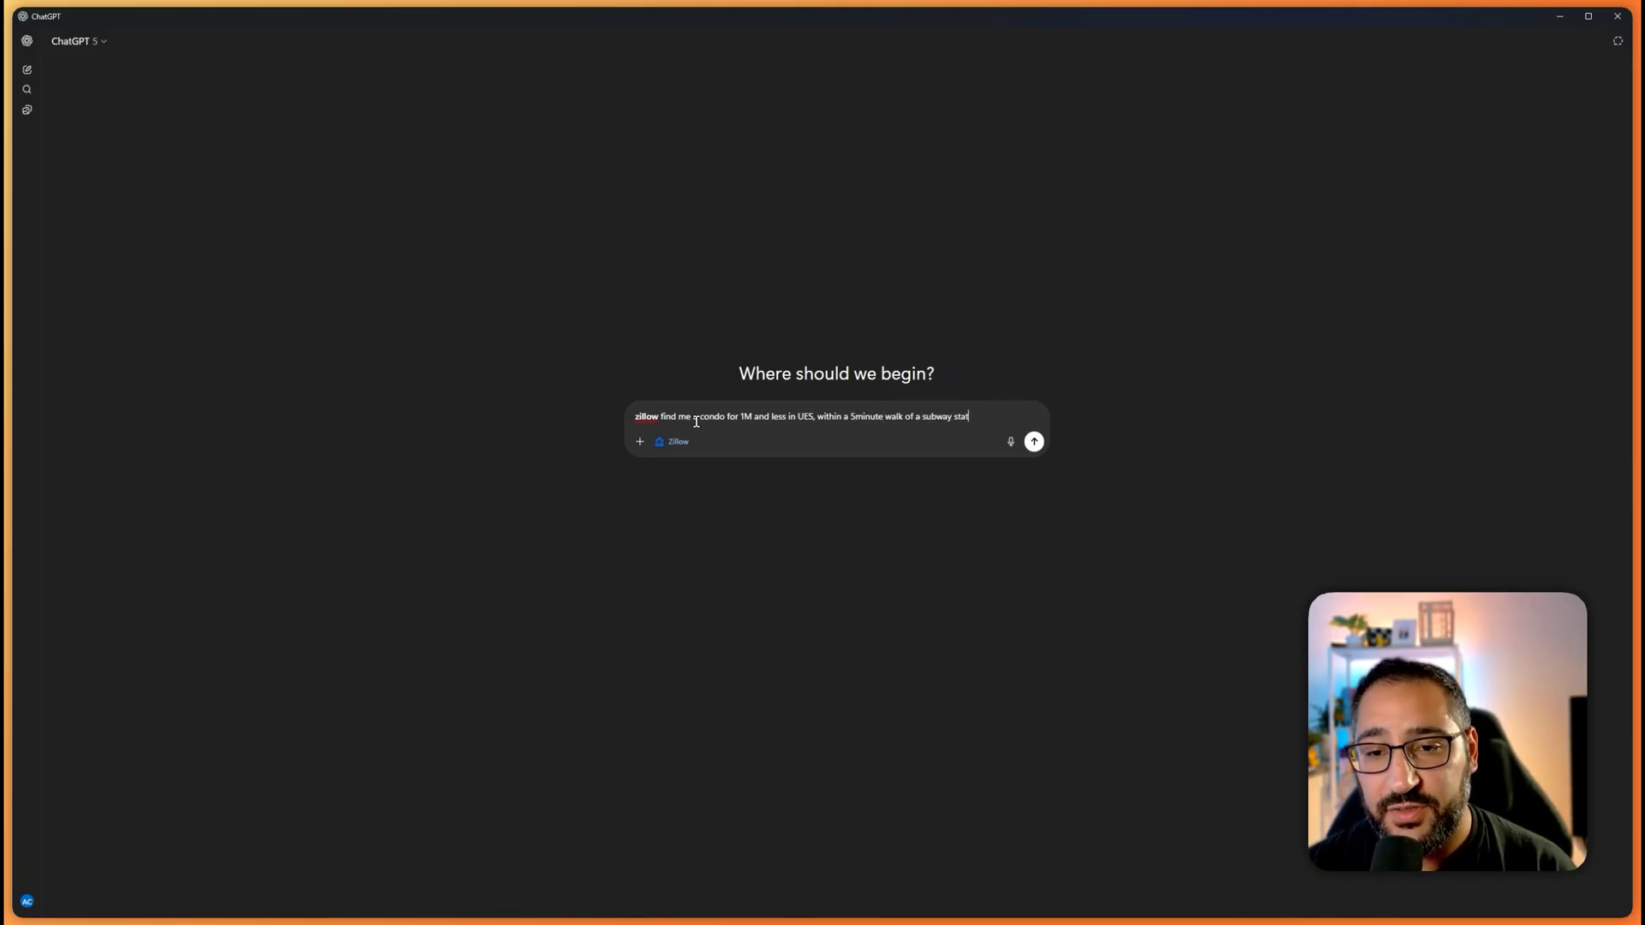
{"action": "type", "text": "ion"}
{"action": "left_click", "coordinate": [1031, 444]}
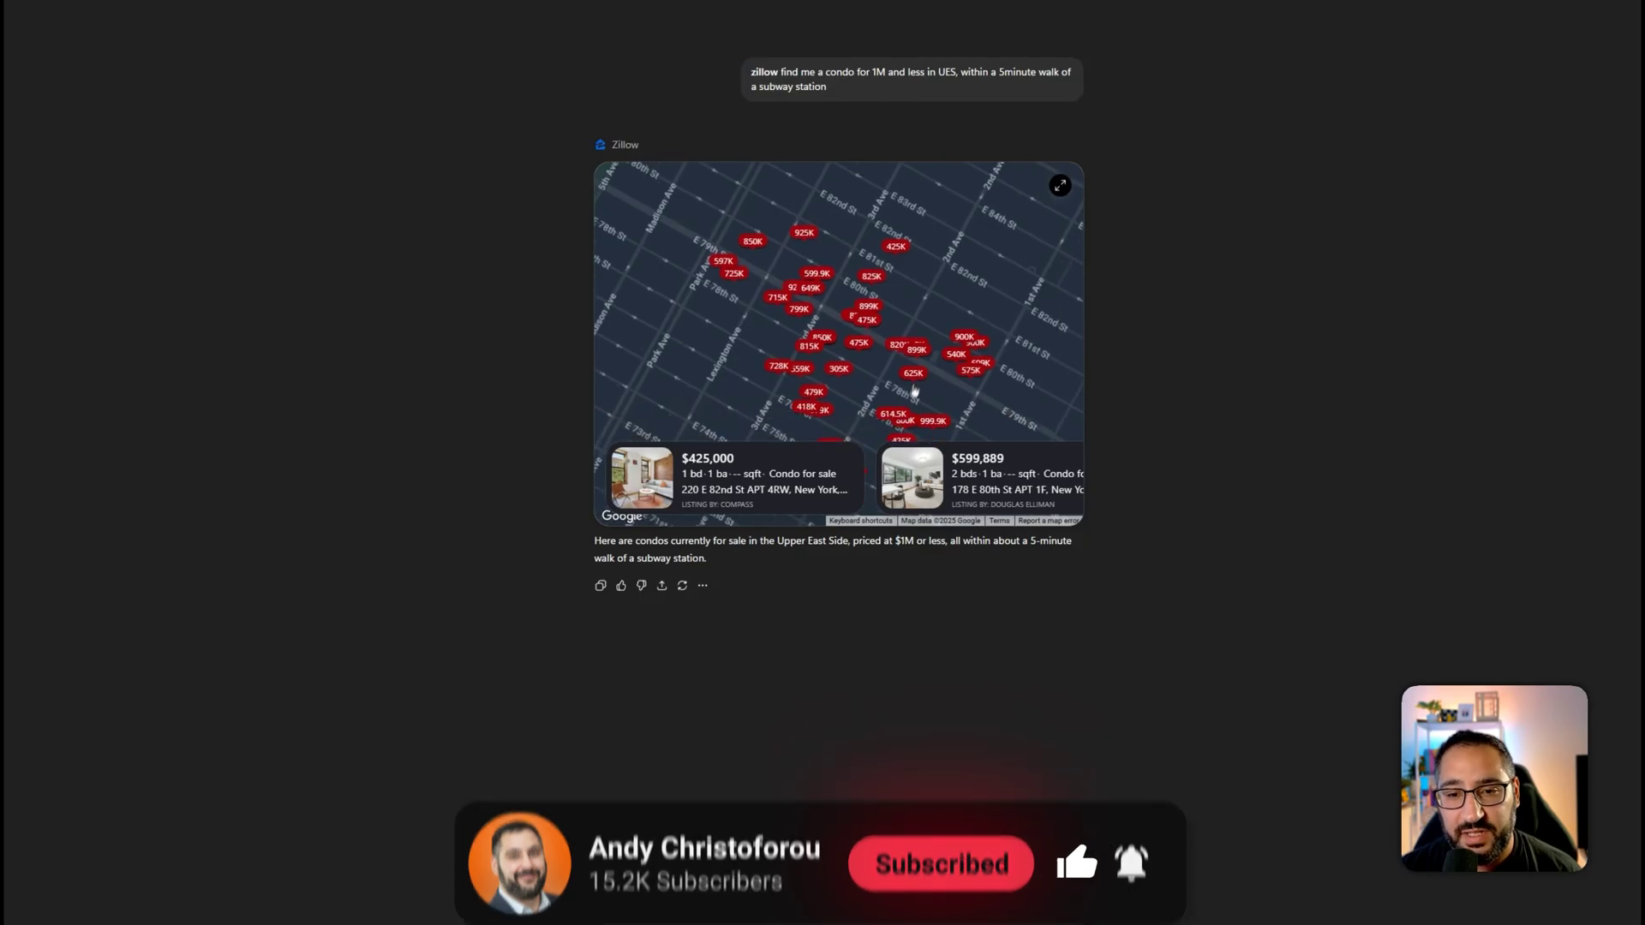
Inspect the $614.5K, $899,000 and $305,000 listings on the full Zillow map, then return to chat
{"action": "left_click", "coordinate": [891, 415]}
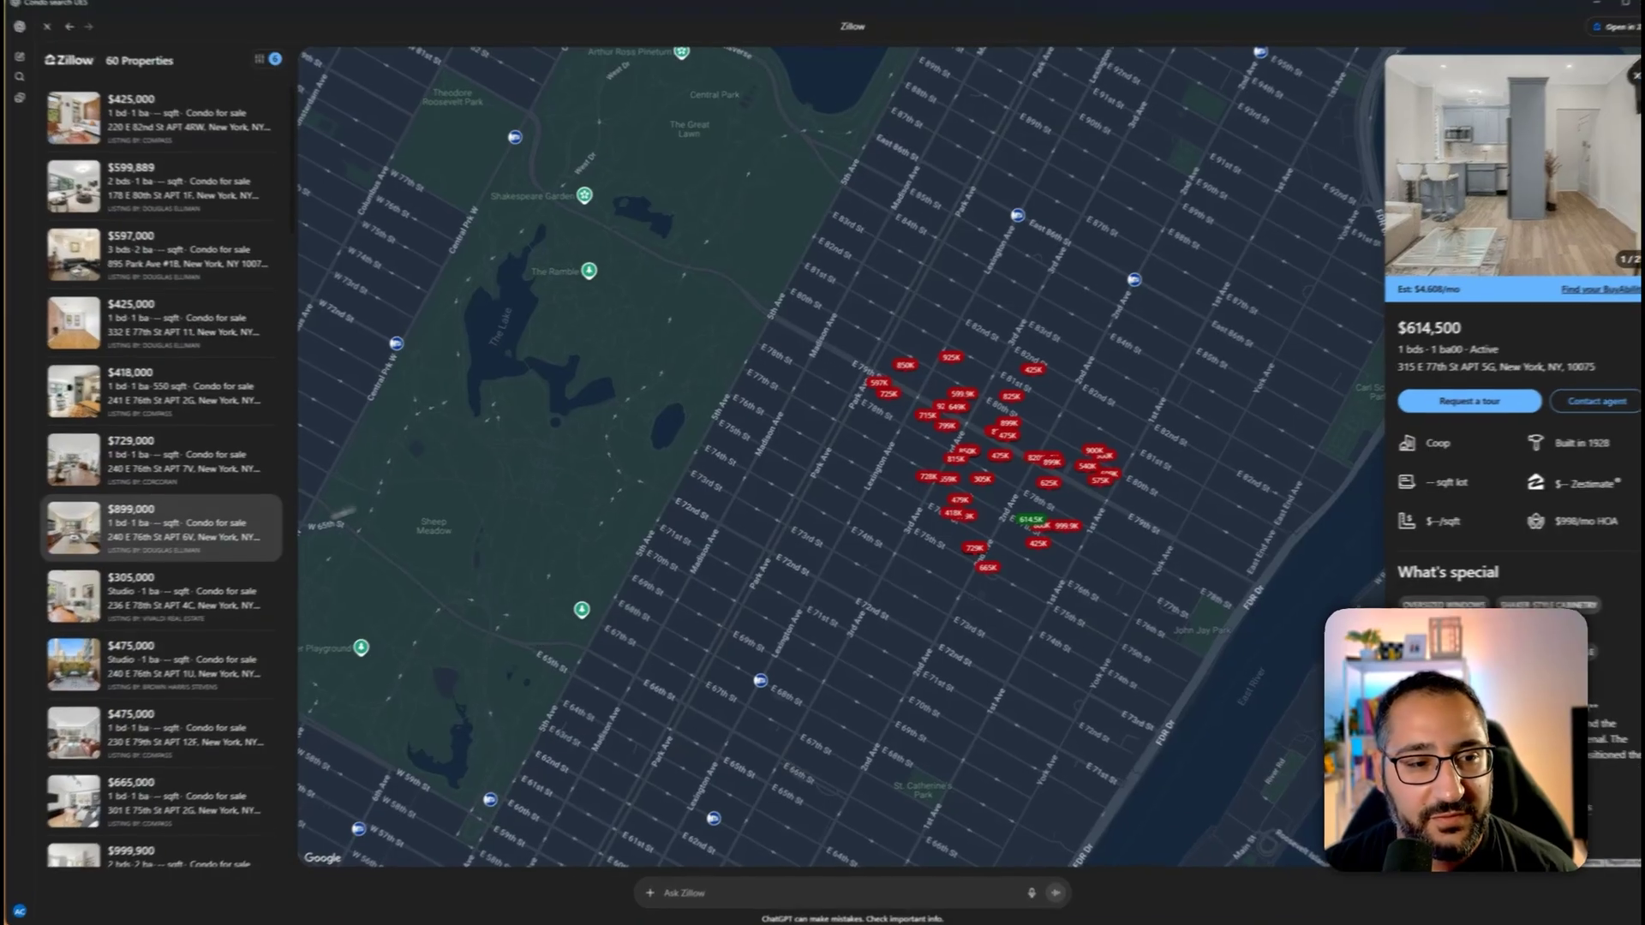
{"action": "left_click", "coordinate": [162, 528]}
{"action": "scroll", "coordinate": [206, 531], "scroll_direction": "down", "scroll_amount": 4}
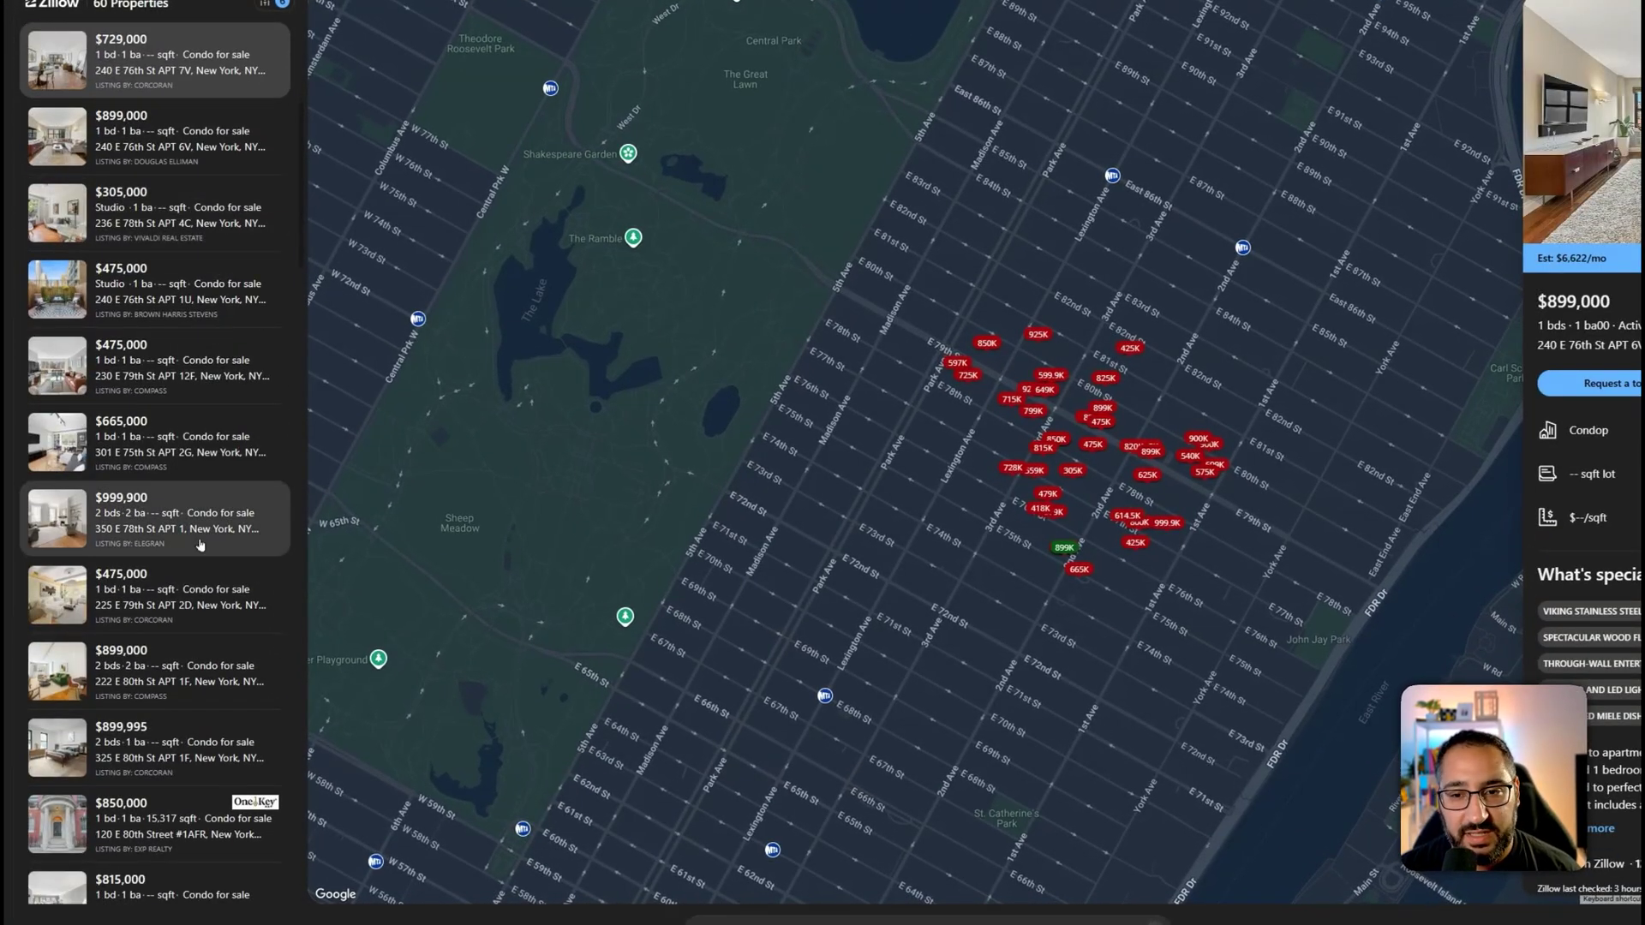
{"action": "left_click", "coordinate": [163, 211]}
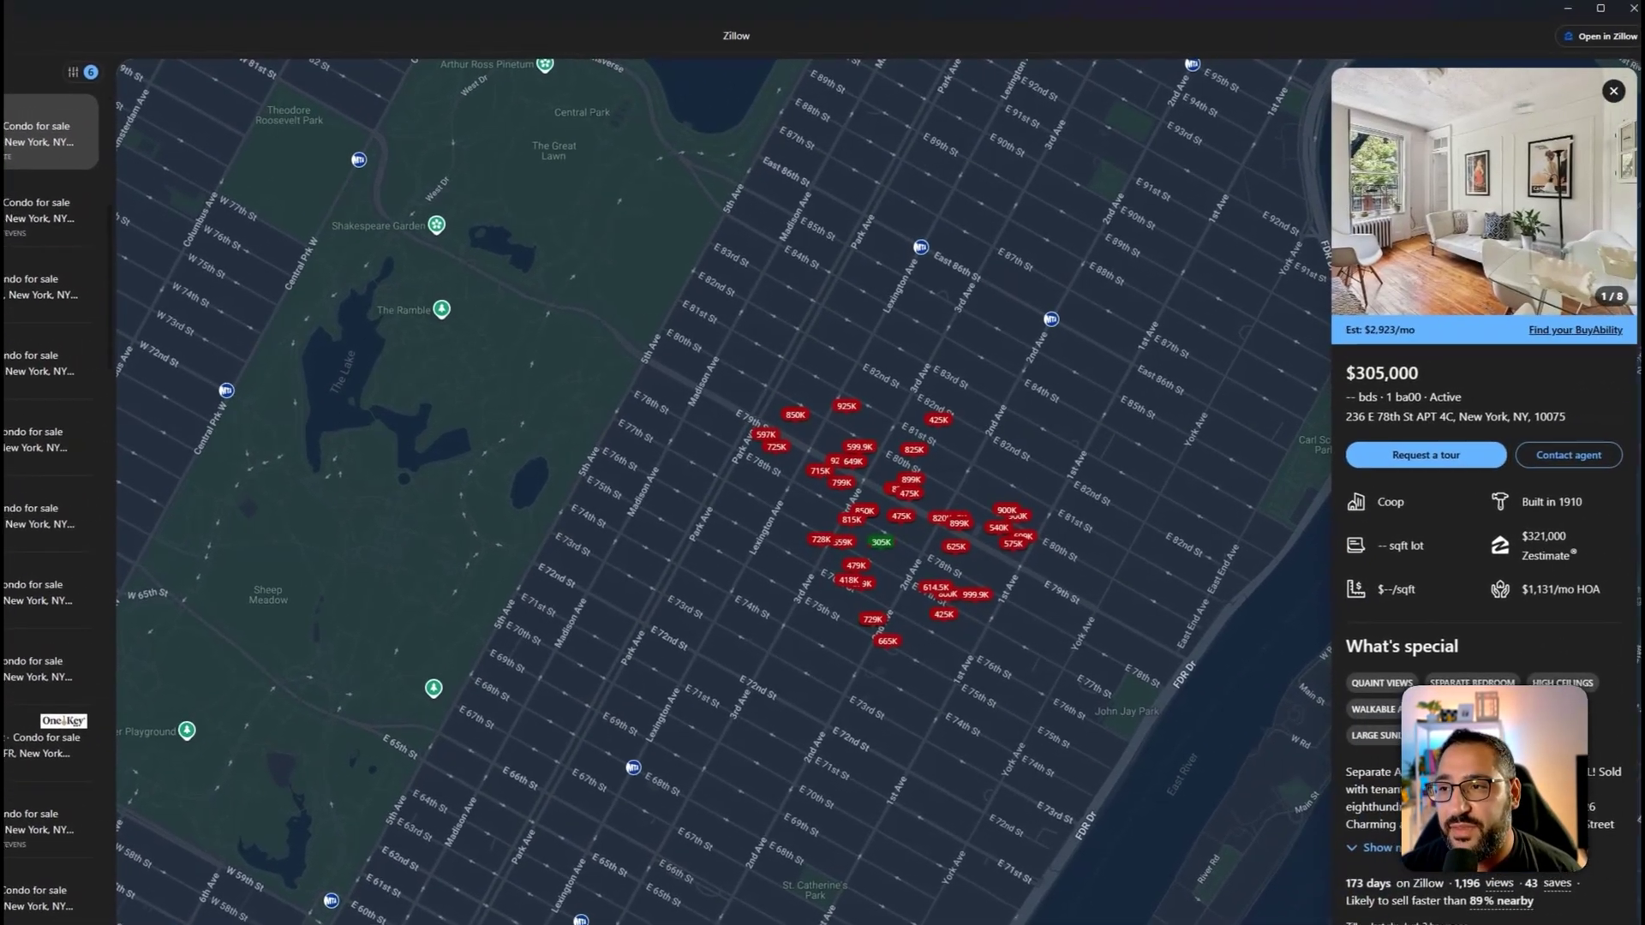
{"action": "left_click", "coordinate": [280, 127]}
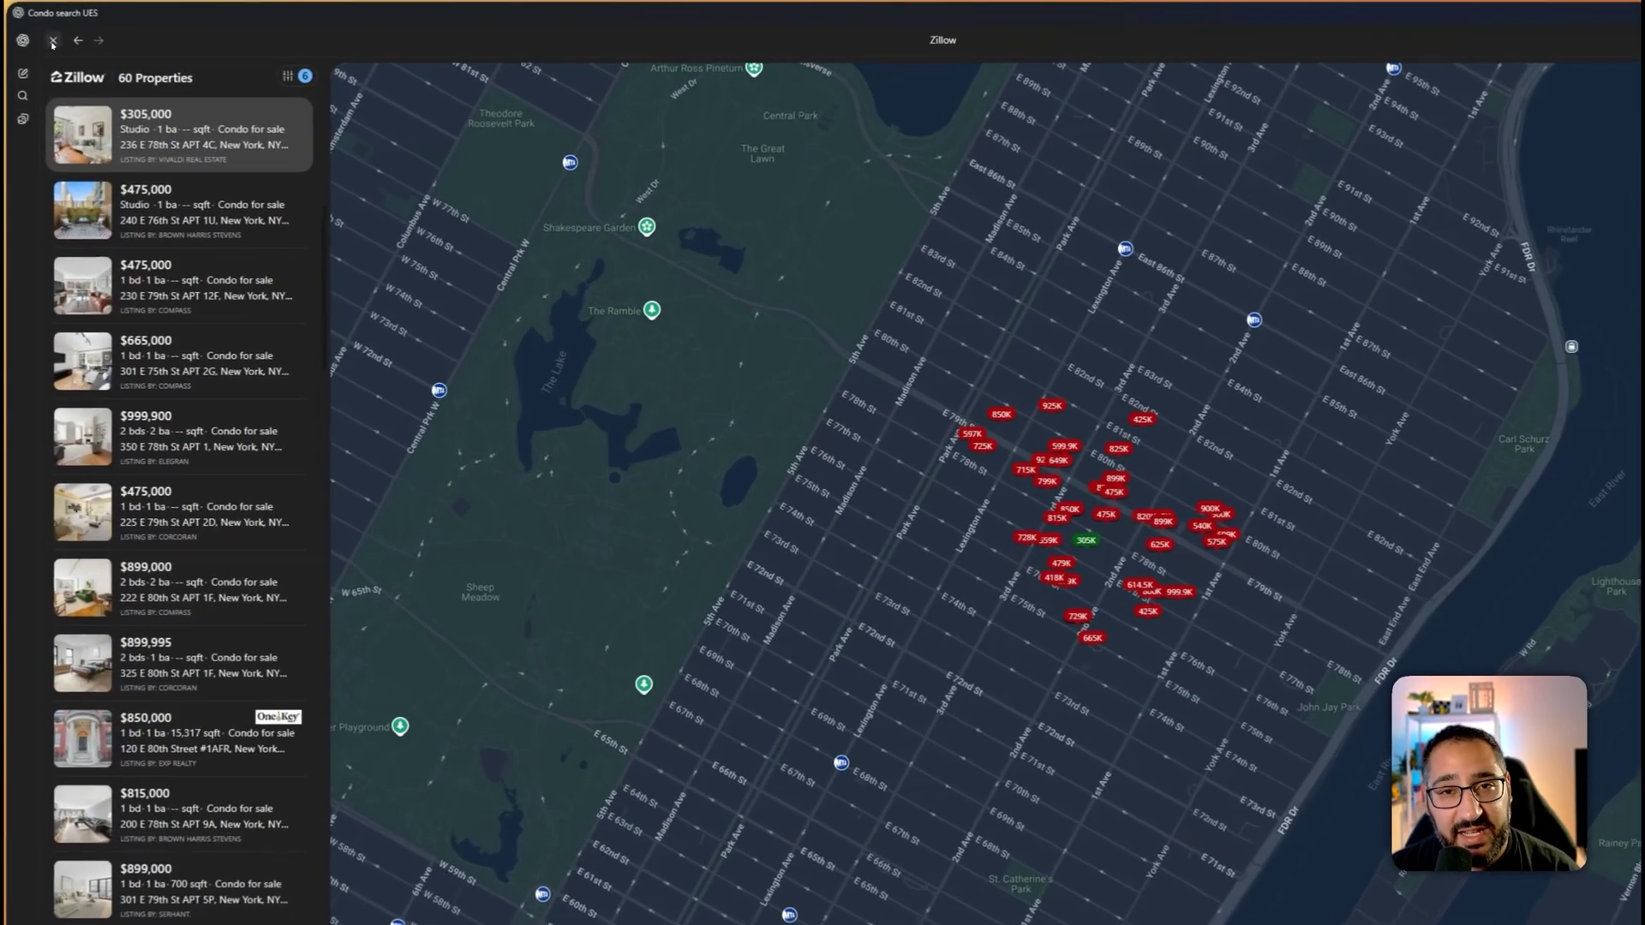
{"action": "left_click", "coordinate": [54, 40]}
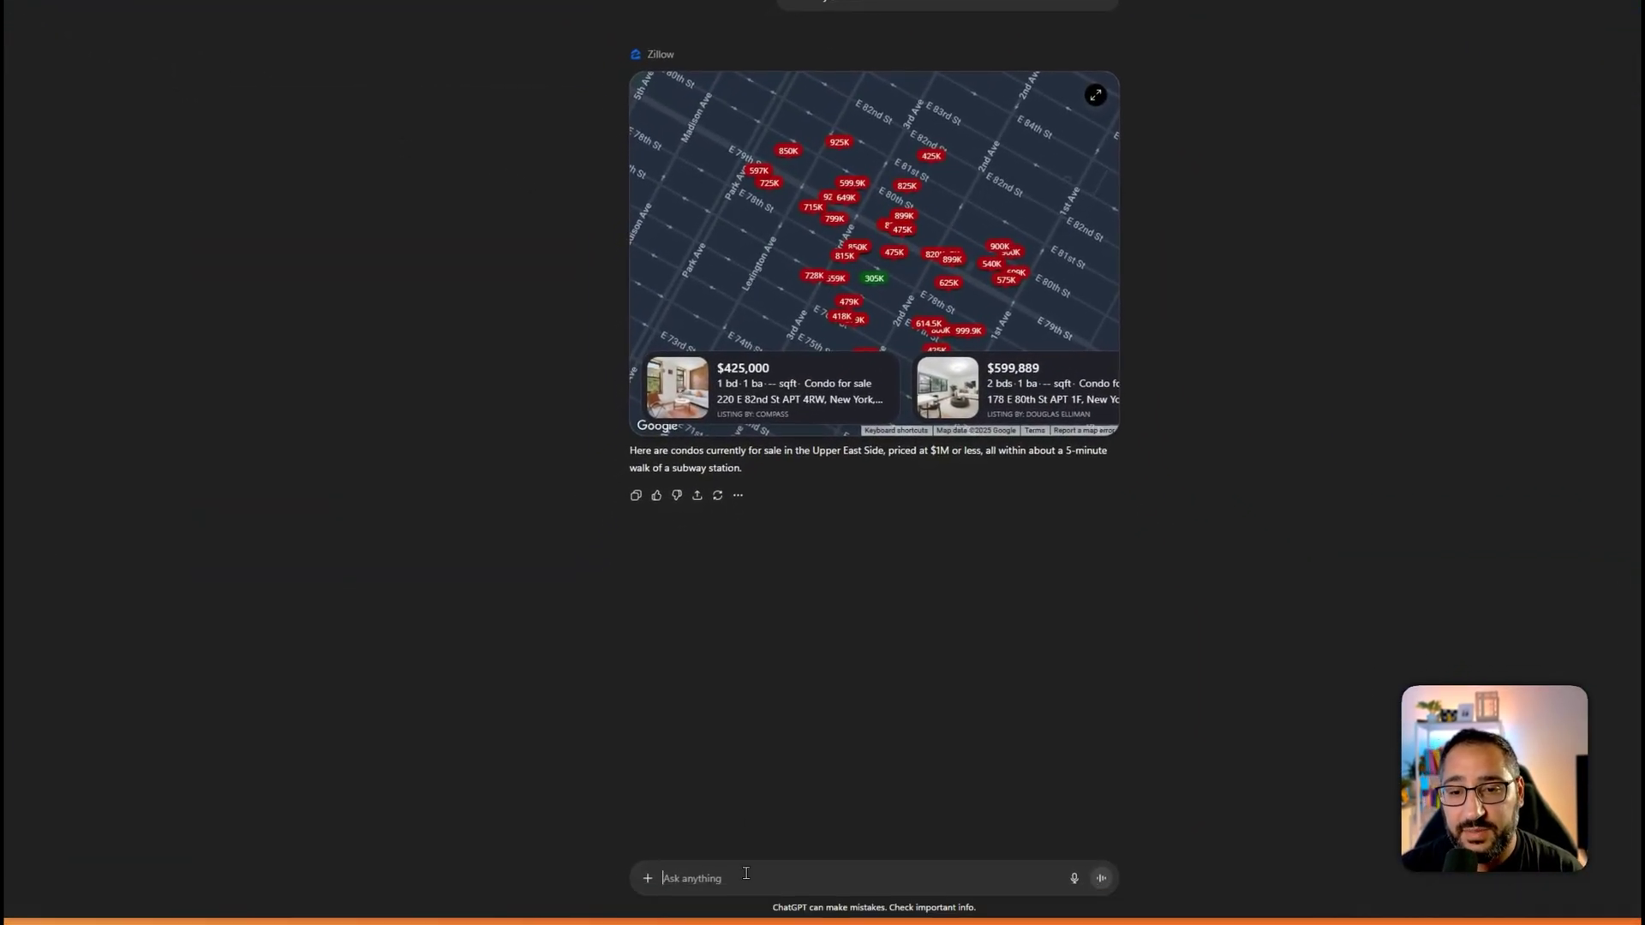
Ask Zillow to show only condos with 2 bedrooms and up, and scroll through the reply
{"action": "type", "text": "only show me"}
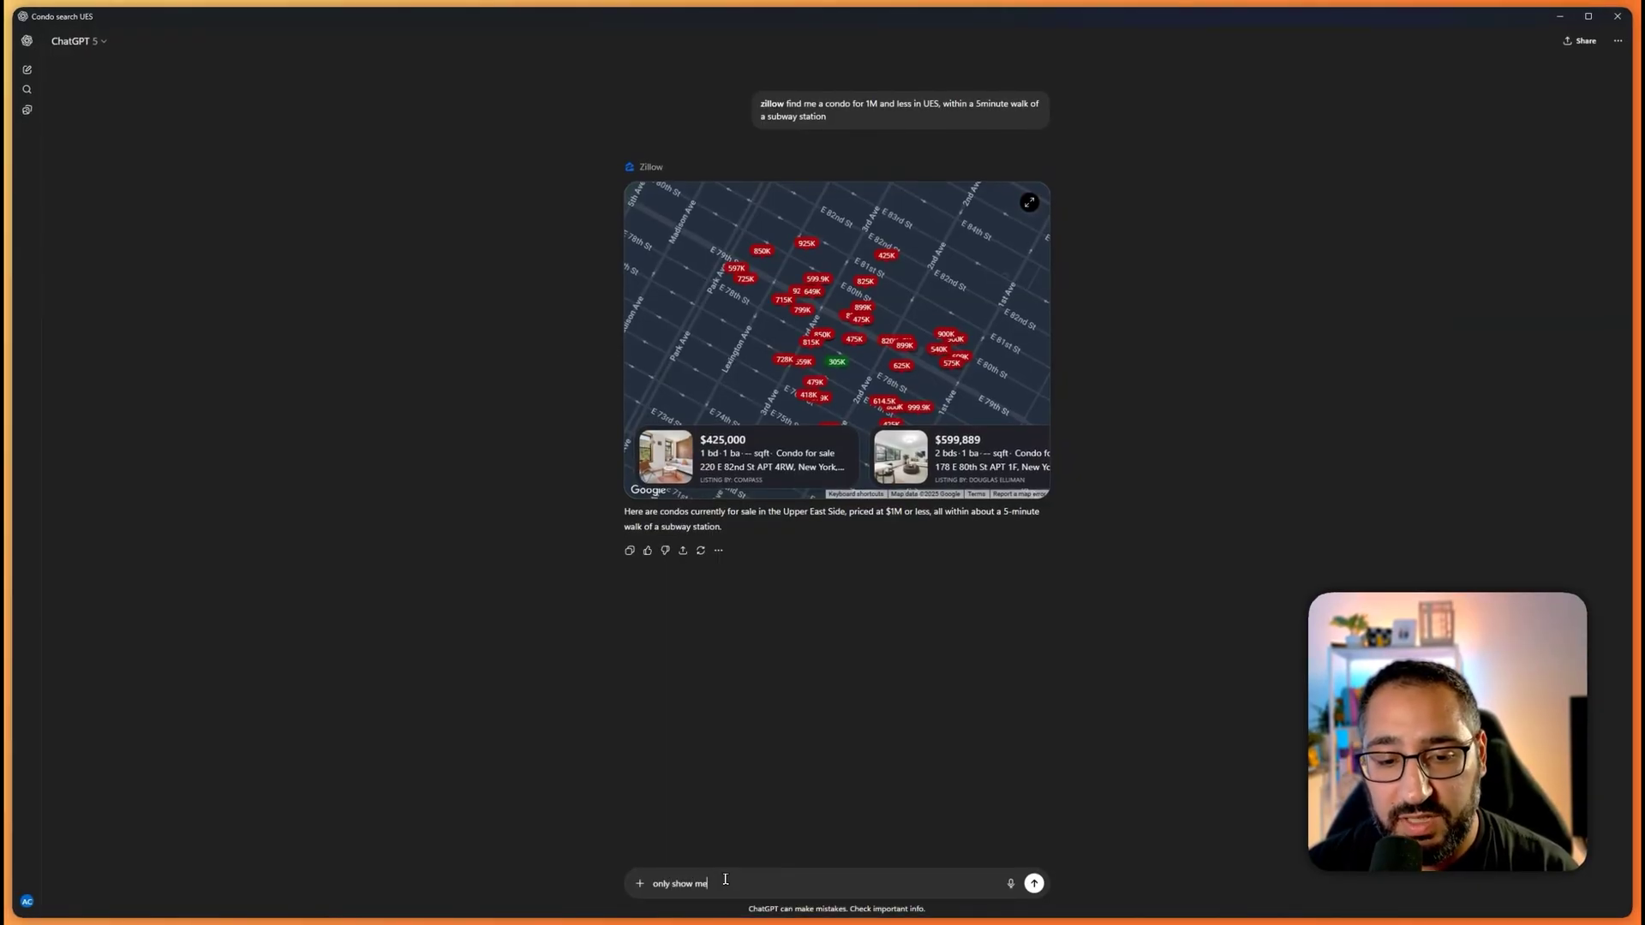
{"action": "type", "text": " 2 bedrooms and up"}
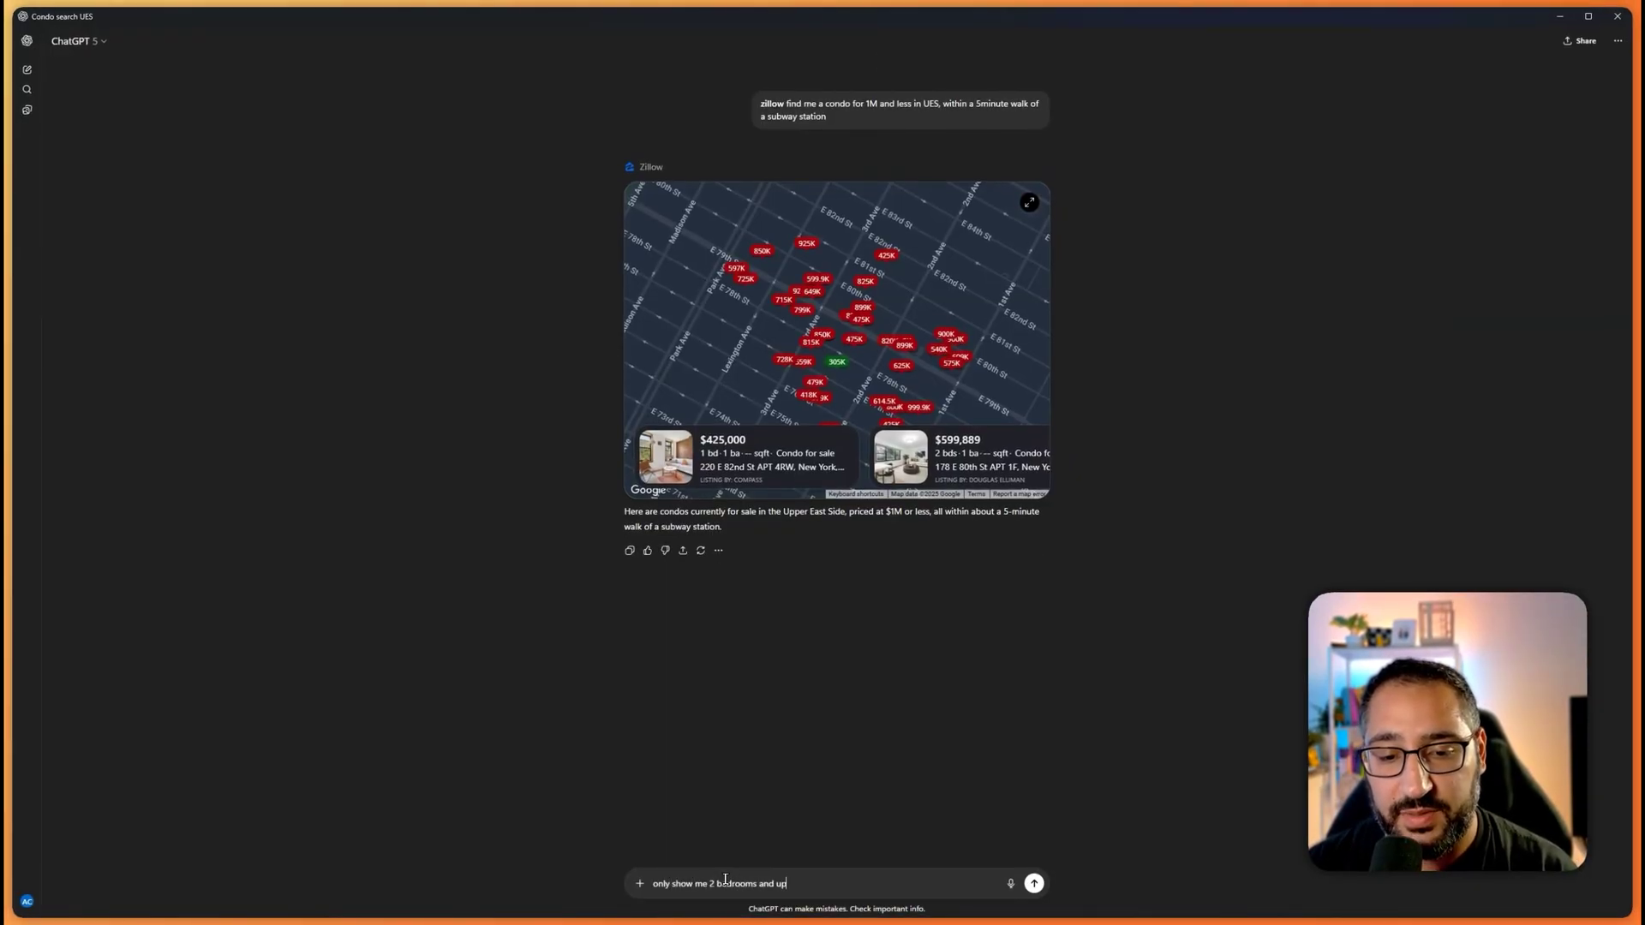
{"action": "left_click", "coordinate": [1034, 884]}
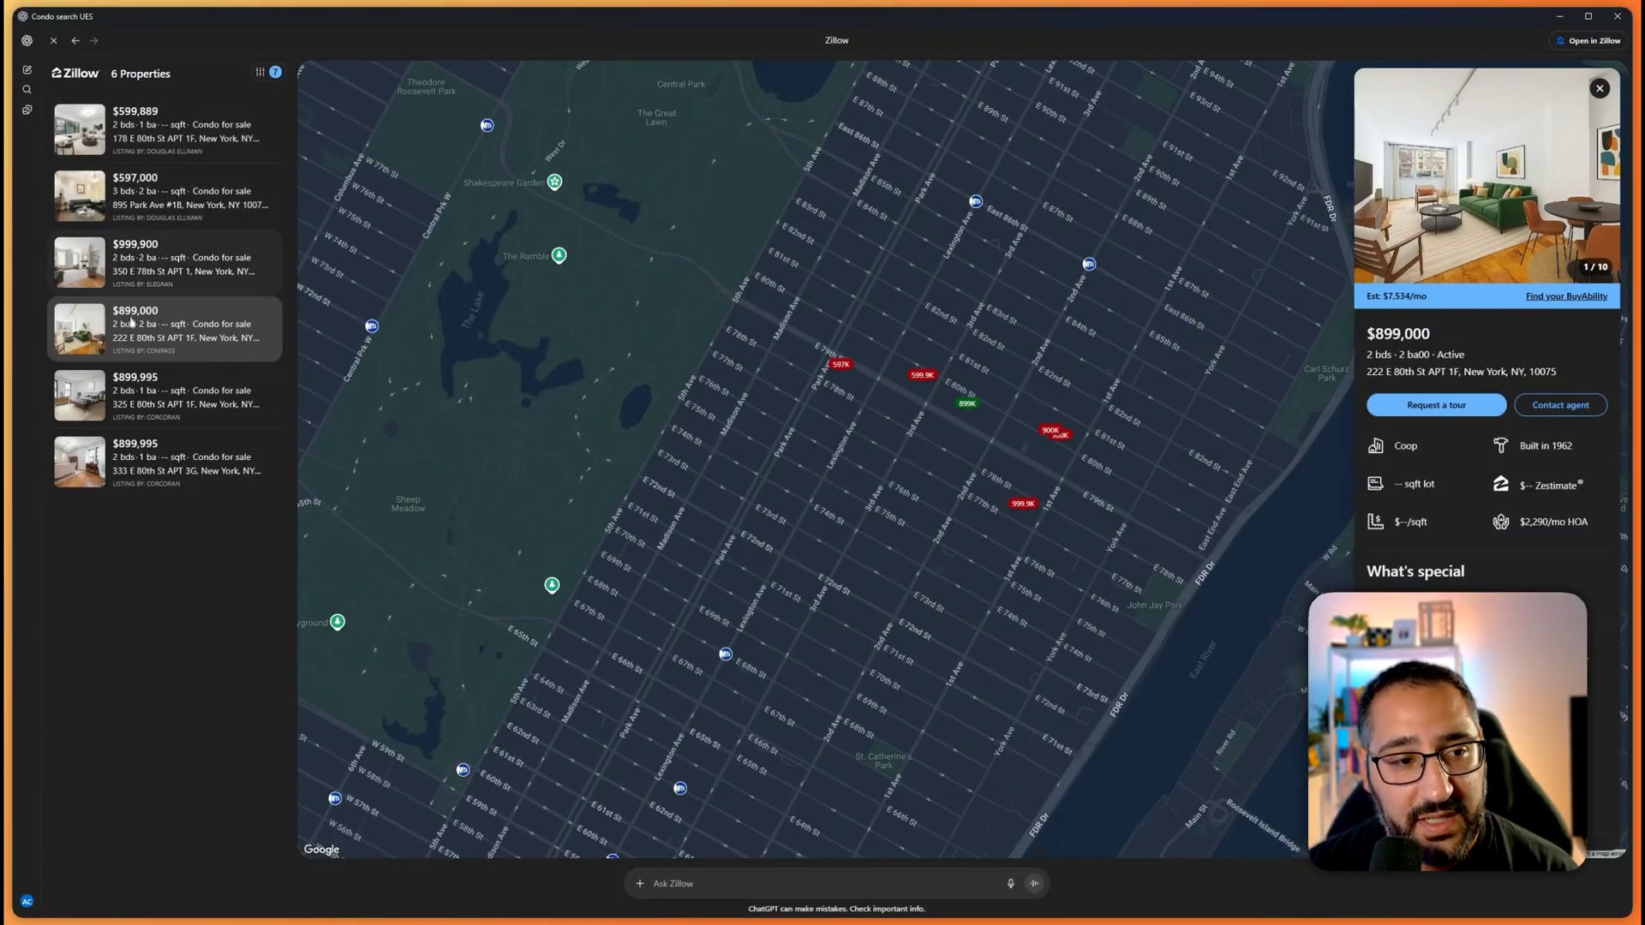
{"action": "scroll", "coordinate": [1012, 437], "scroll_direction": "up", "scroll_amount": 2}
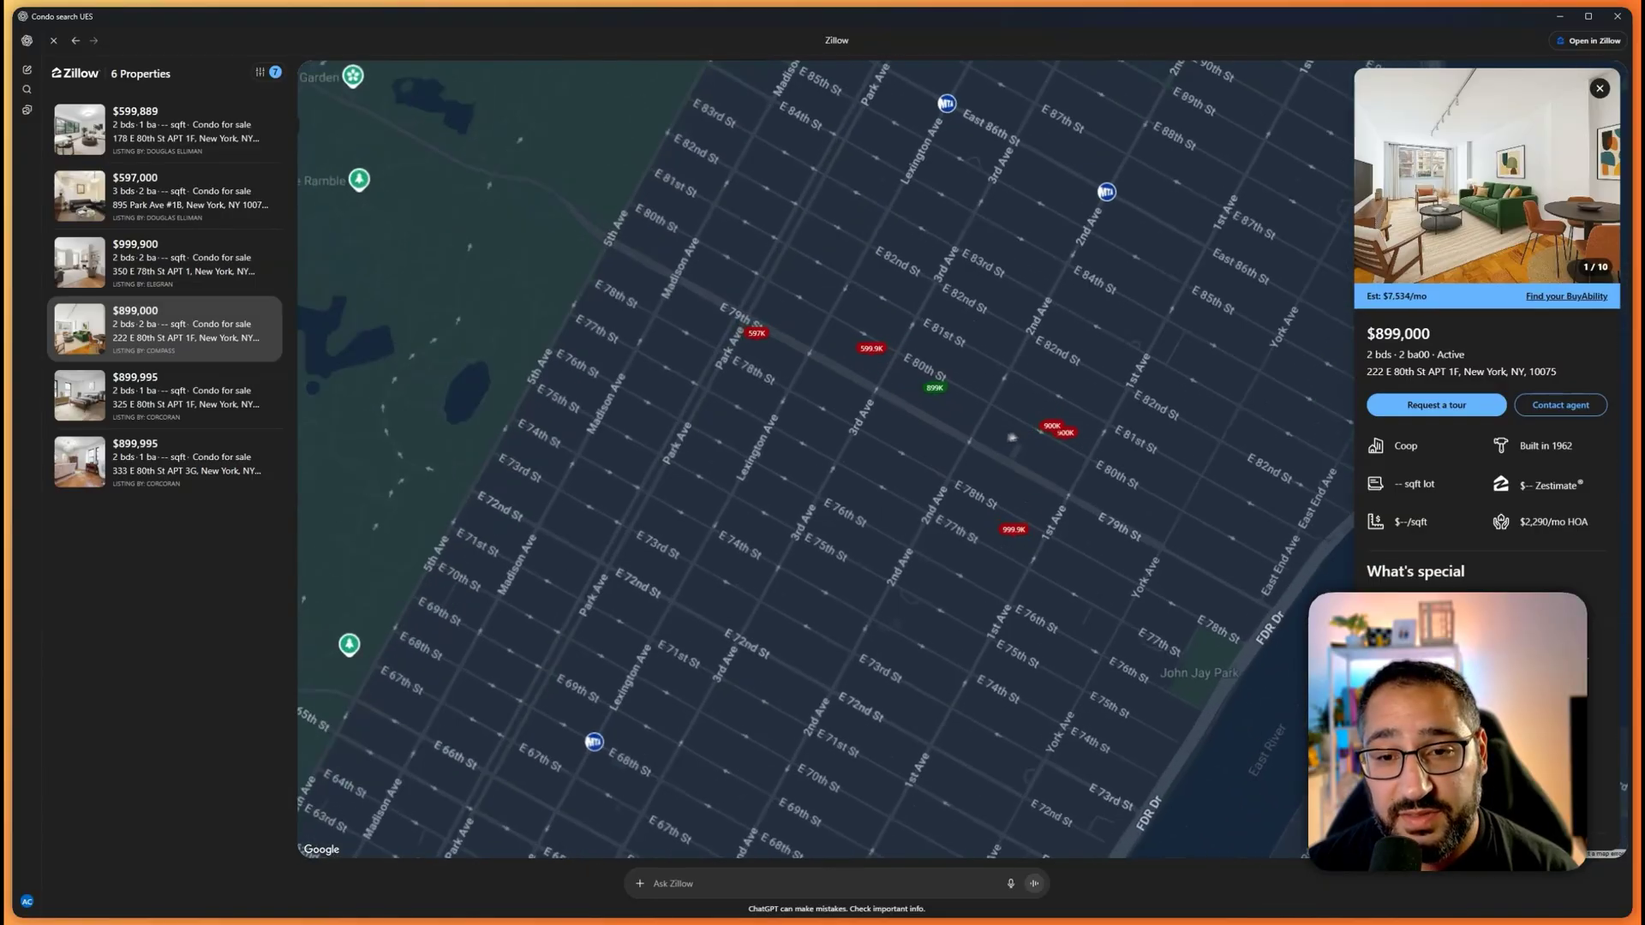
{"action": "scroll", "coordinate": [1012, 437], "scroll_direction": "up", "scroll_amount": 3}
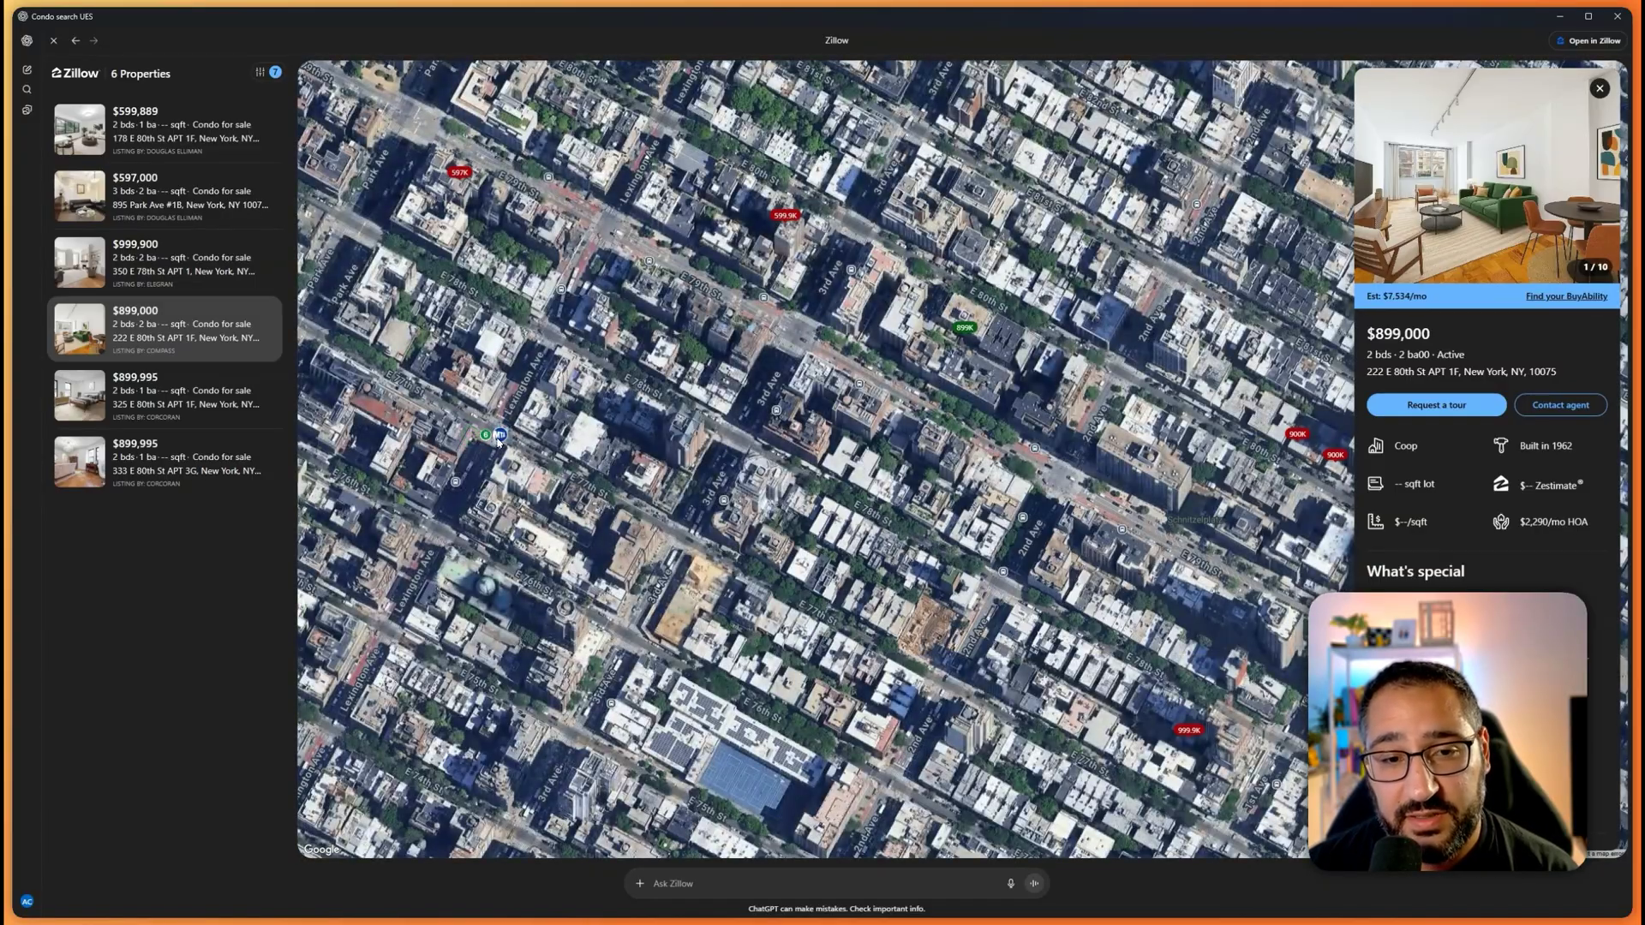
{"action": "scroll", "coordinate": [500, 442], "scroll_direction": "down", "scroll_amount": 5}
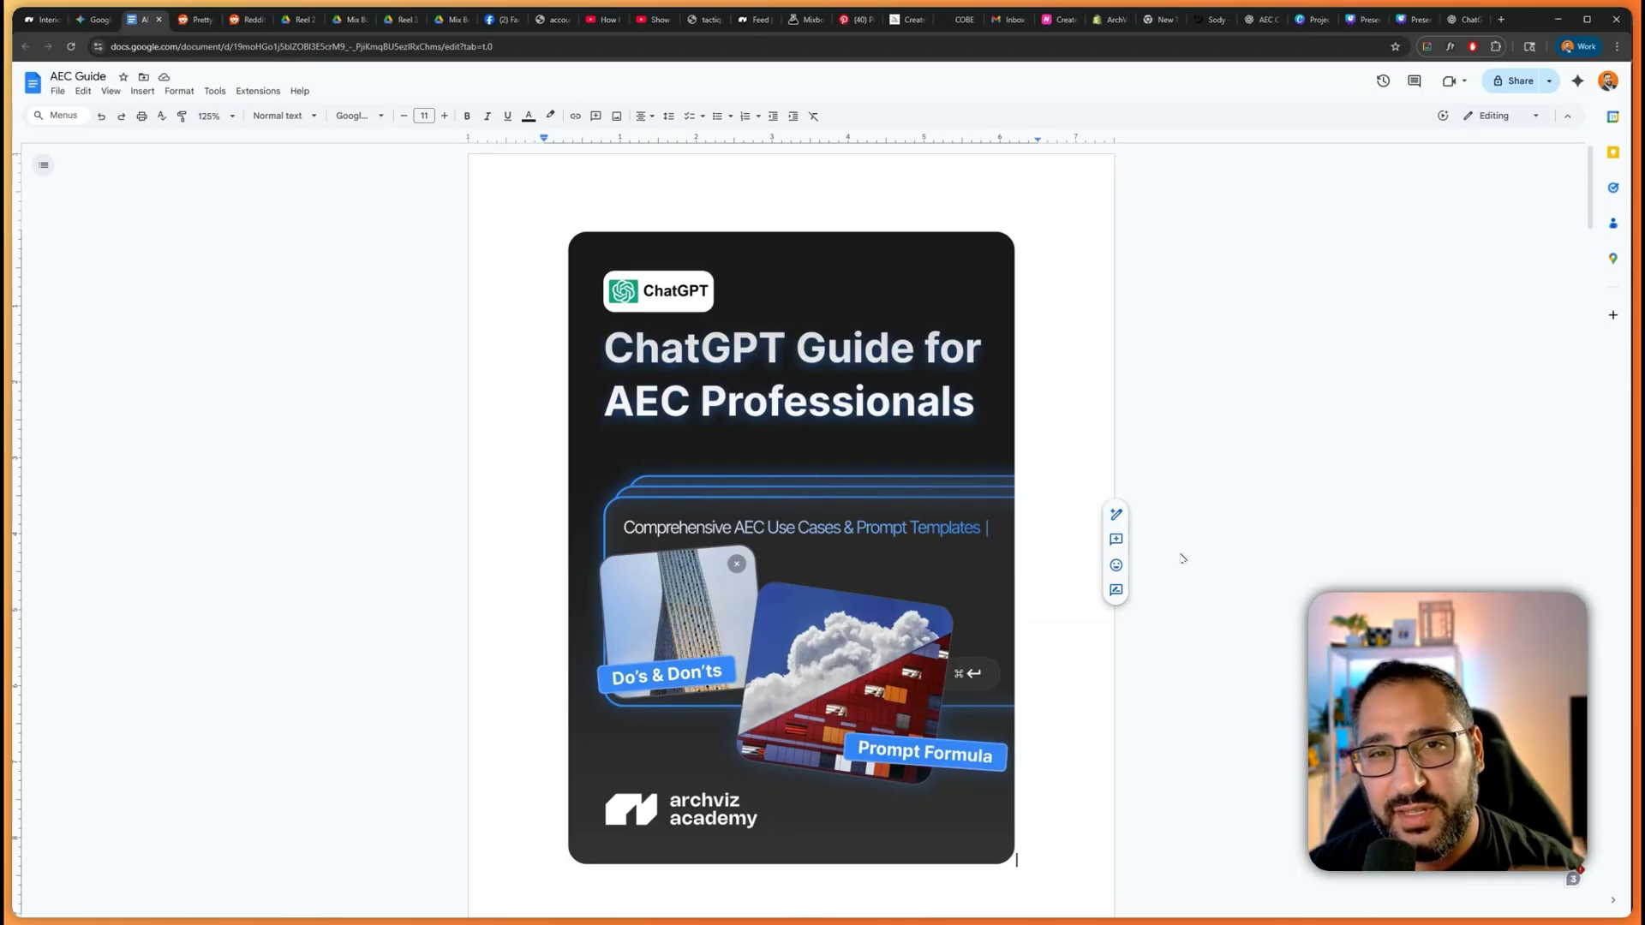
{"action": "scroll", "coordinate": [1182, 559], "scroll_direction": "down", "scroll_amount": 10}
{"action": "scroll", "coordinate": [1182, 559], "scroll_direction": "up", "scroll_amount": 8}
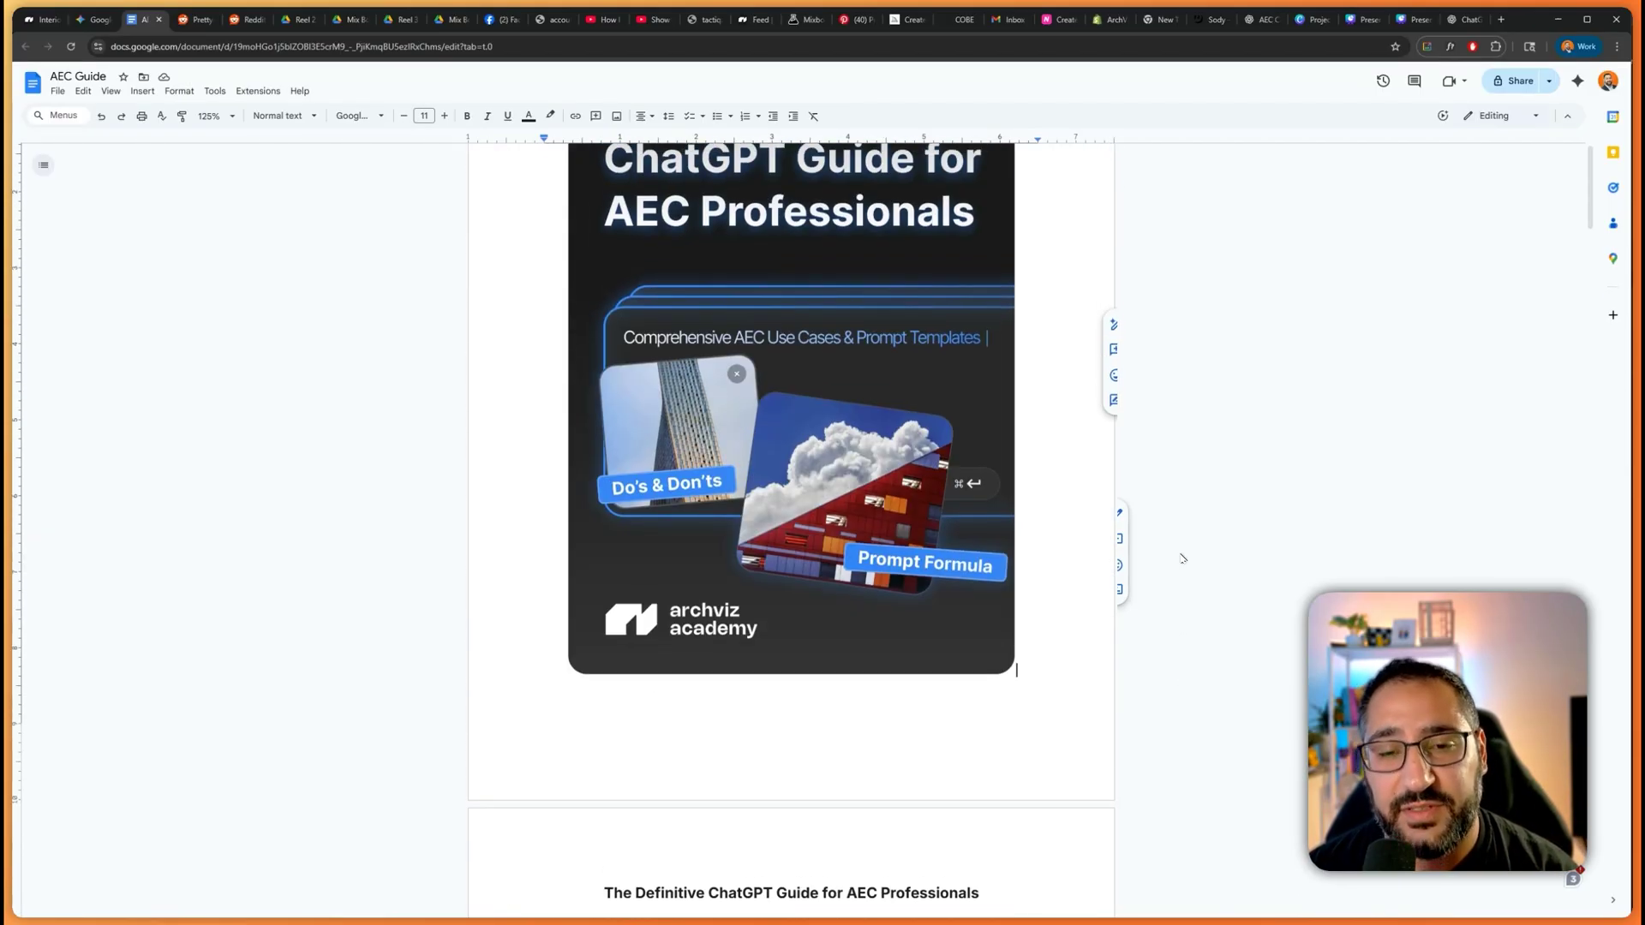
{"action": "scroll", "coordinate": [1183, 558], "scroll_direction": "up", "scroll_amount": 2}
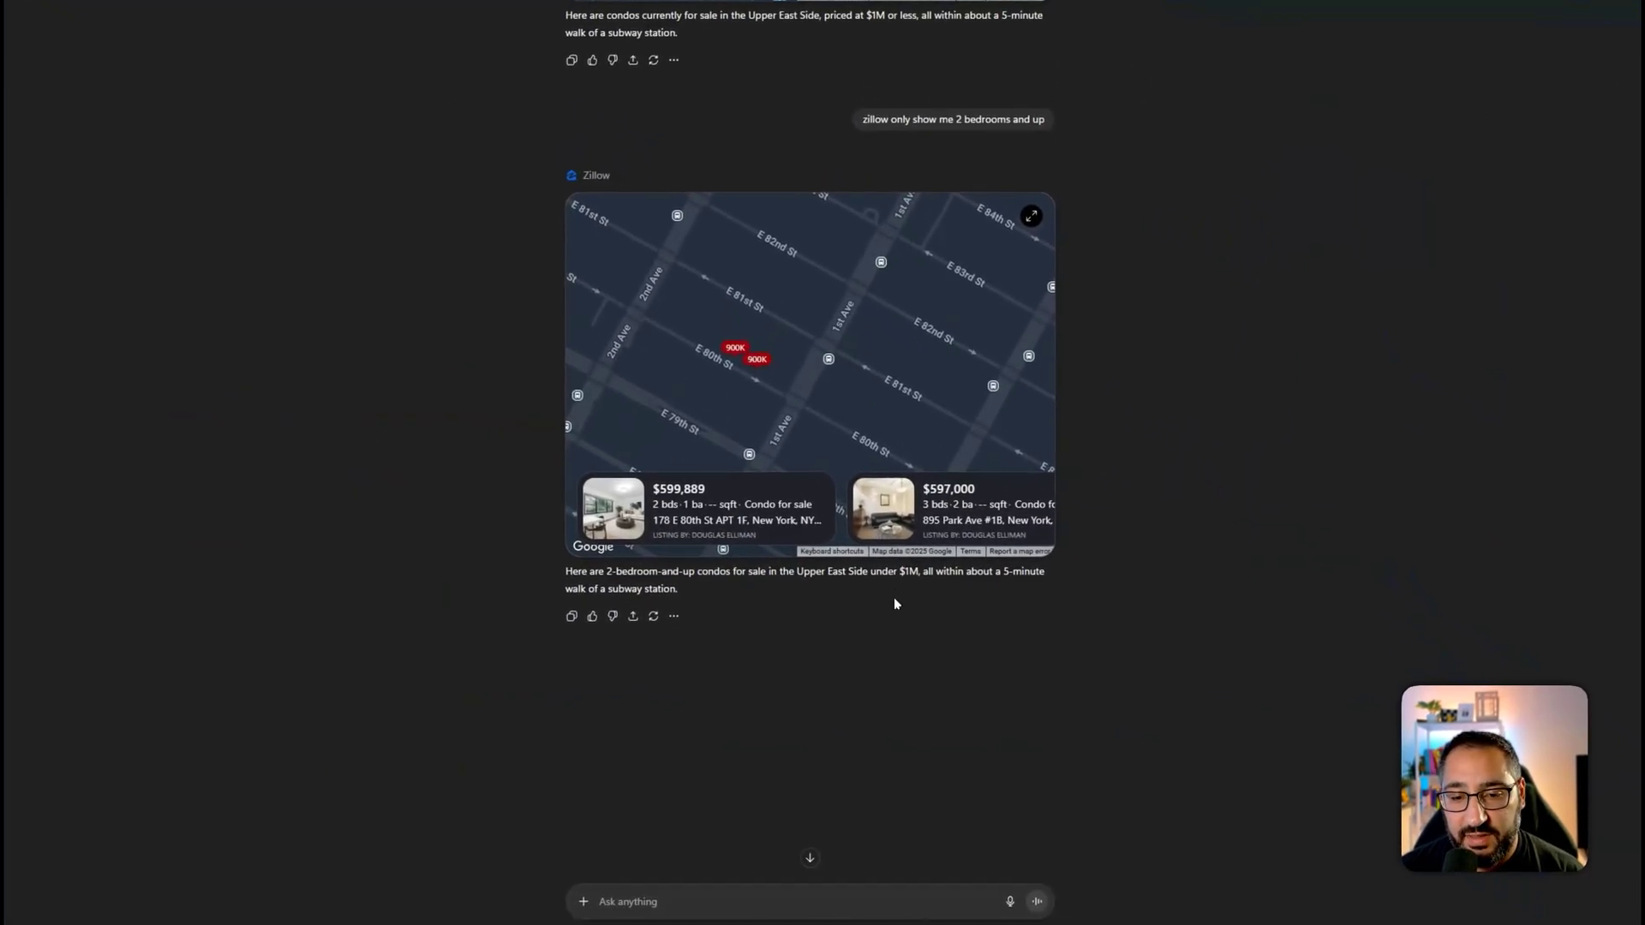
{"action": "scroll", "coordinate": [893, 598], "scroll_direction": "down", "scroll_amount": 2}
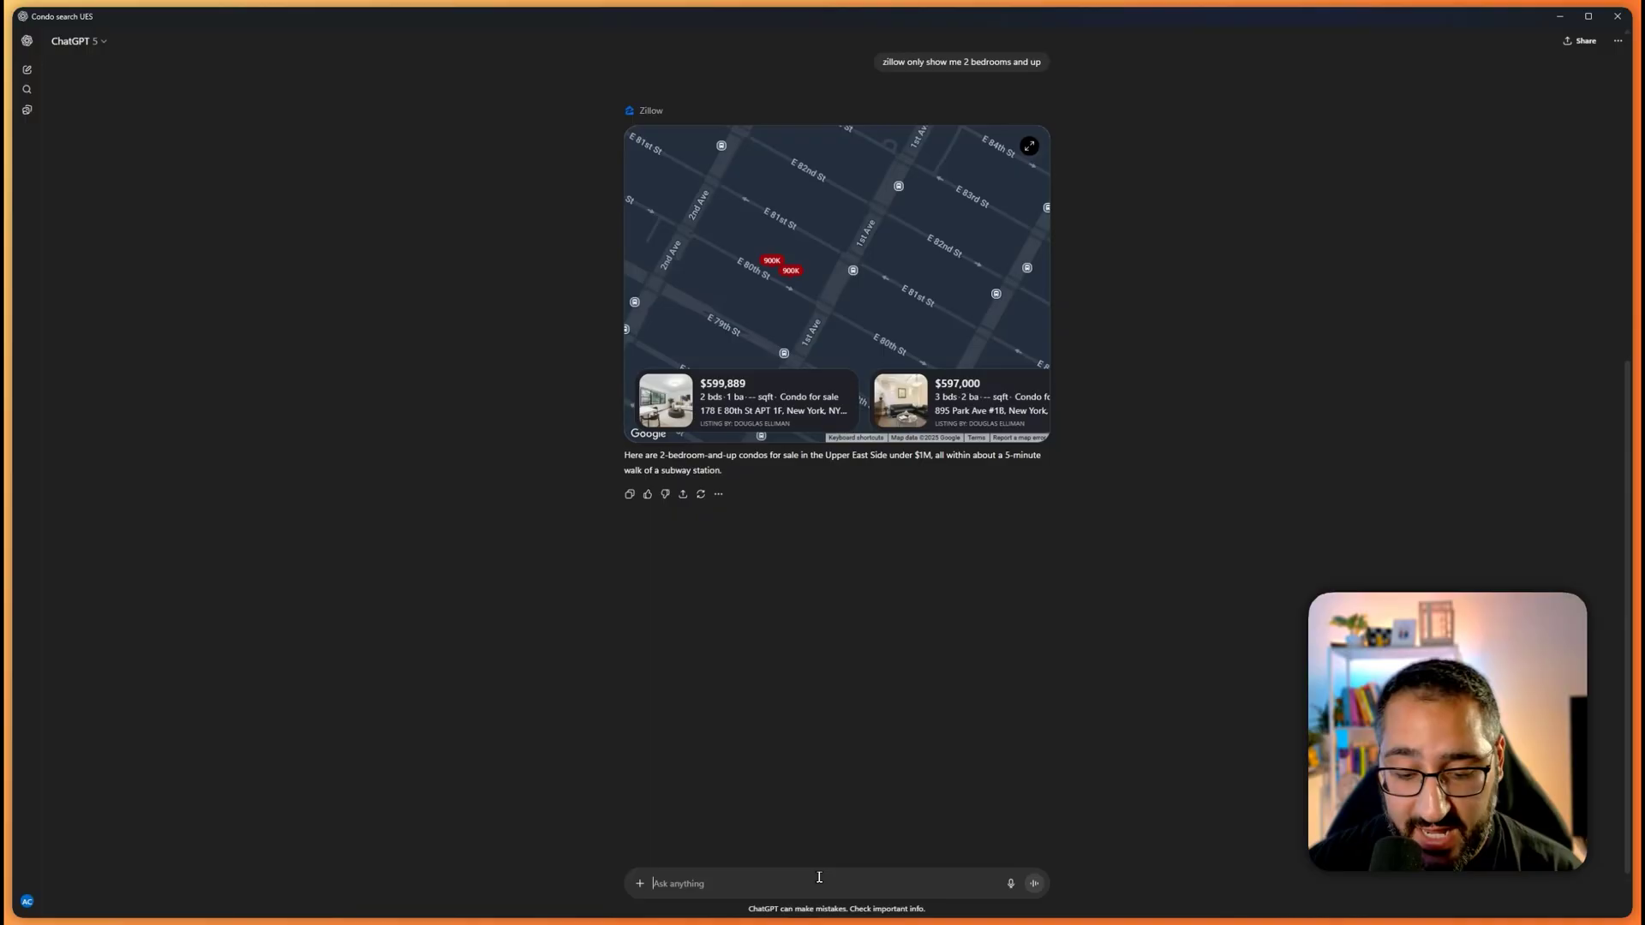
{"action": "type", "text": "iig"}
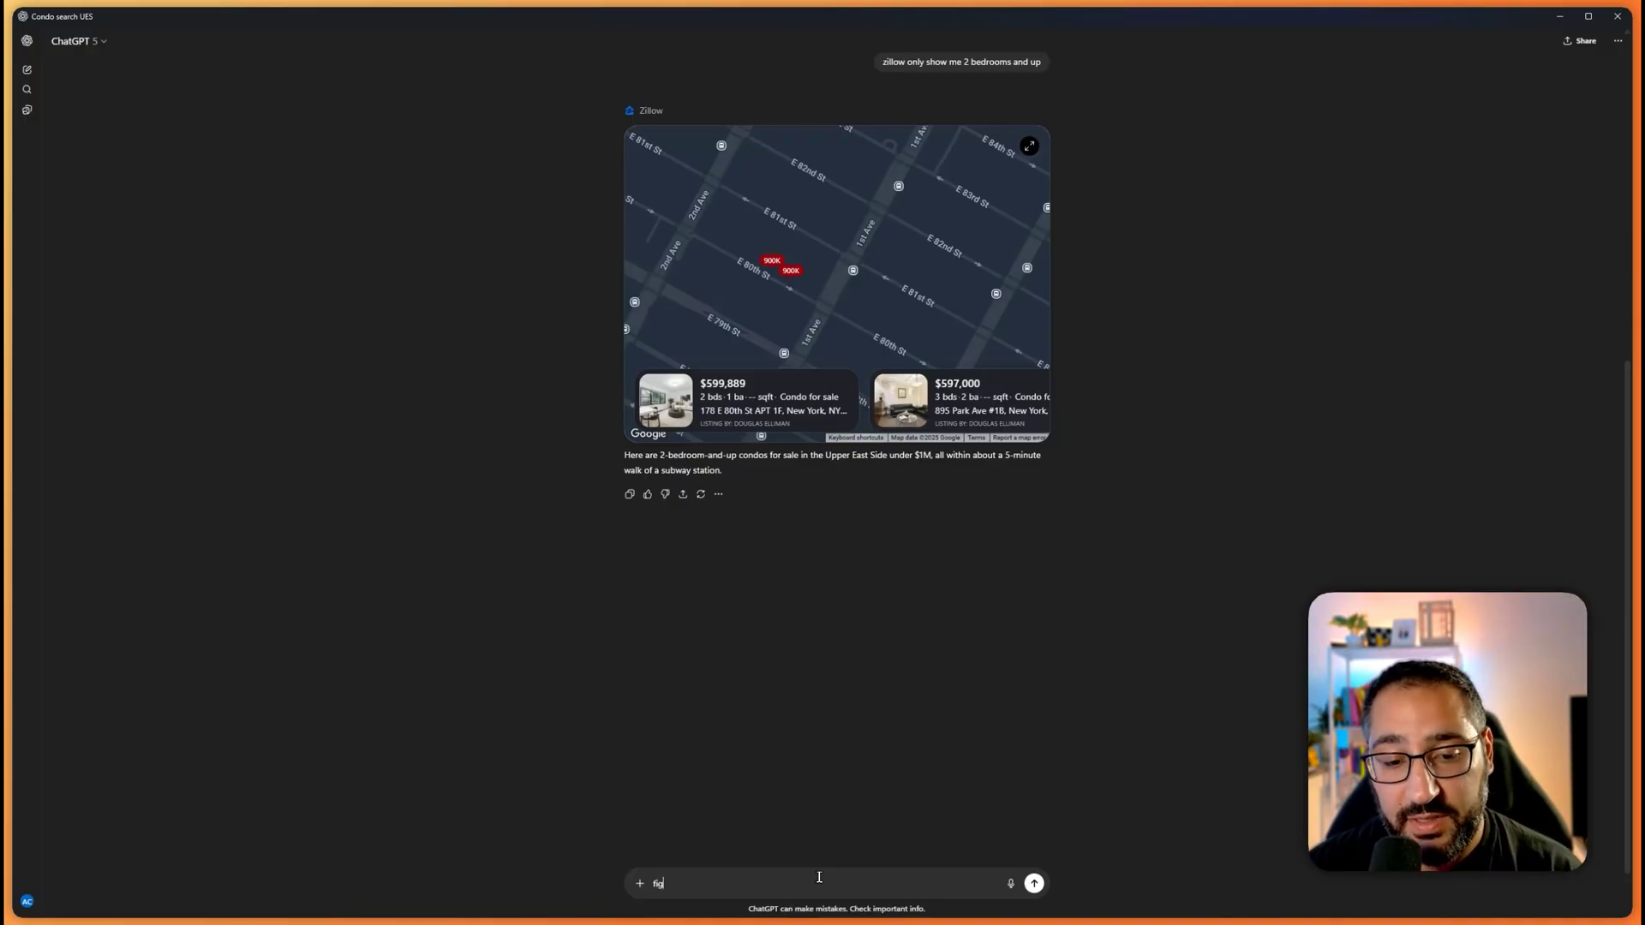
{"action": "type", "text": "ma"}
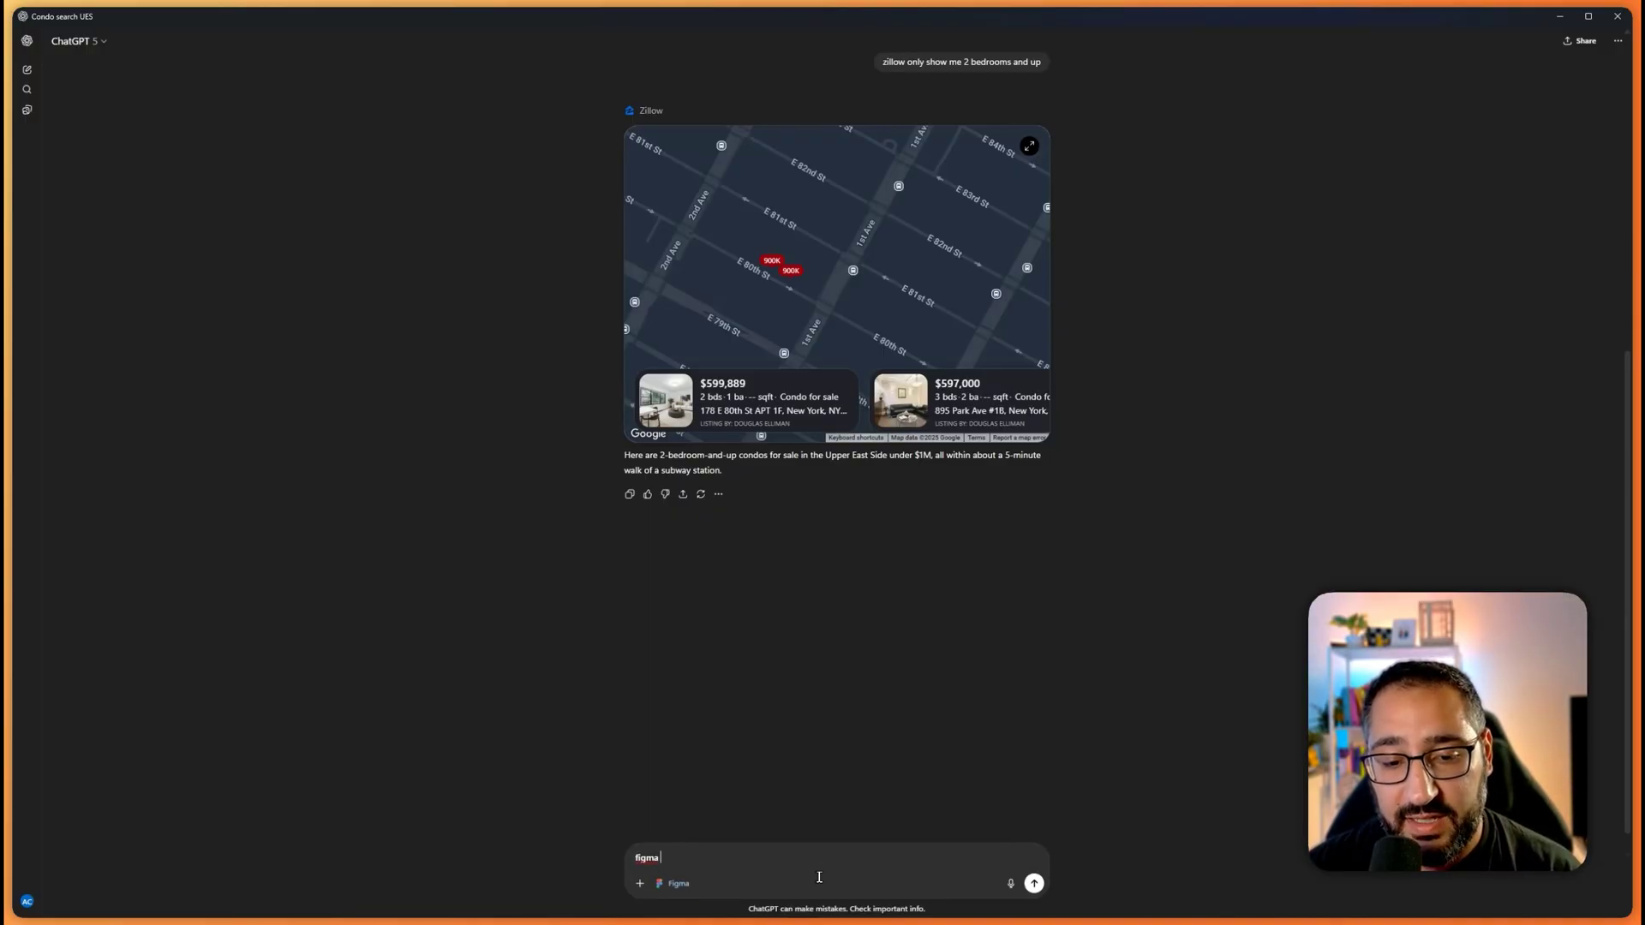
{"action": "type", "text": " create a "}
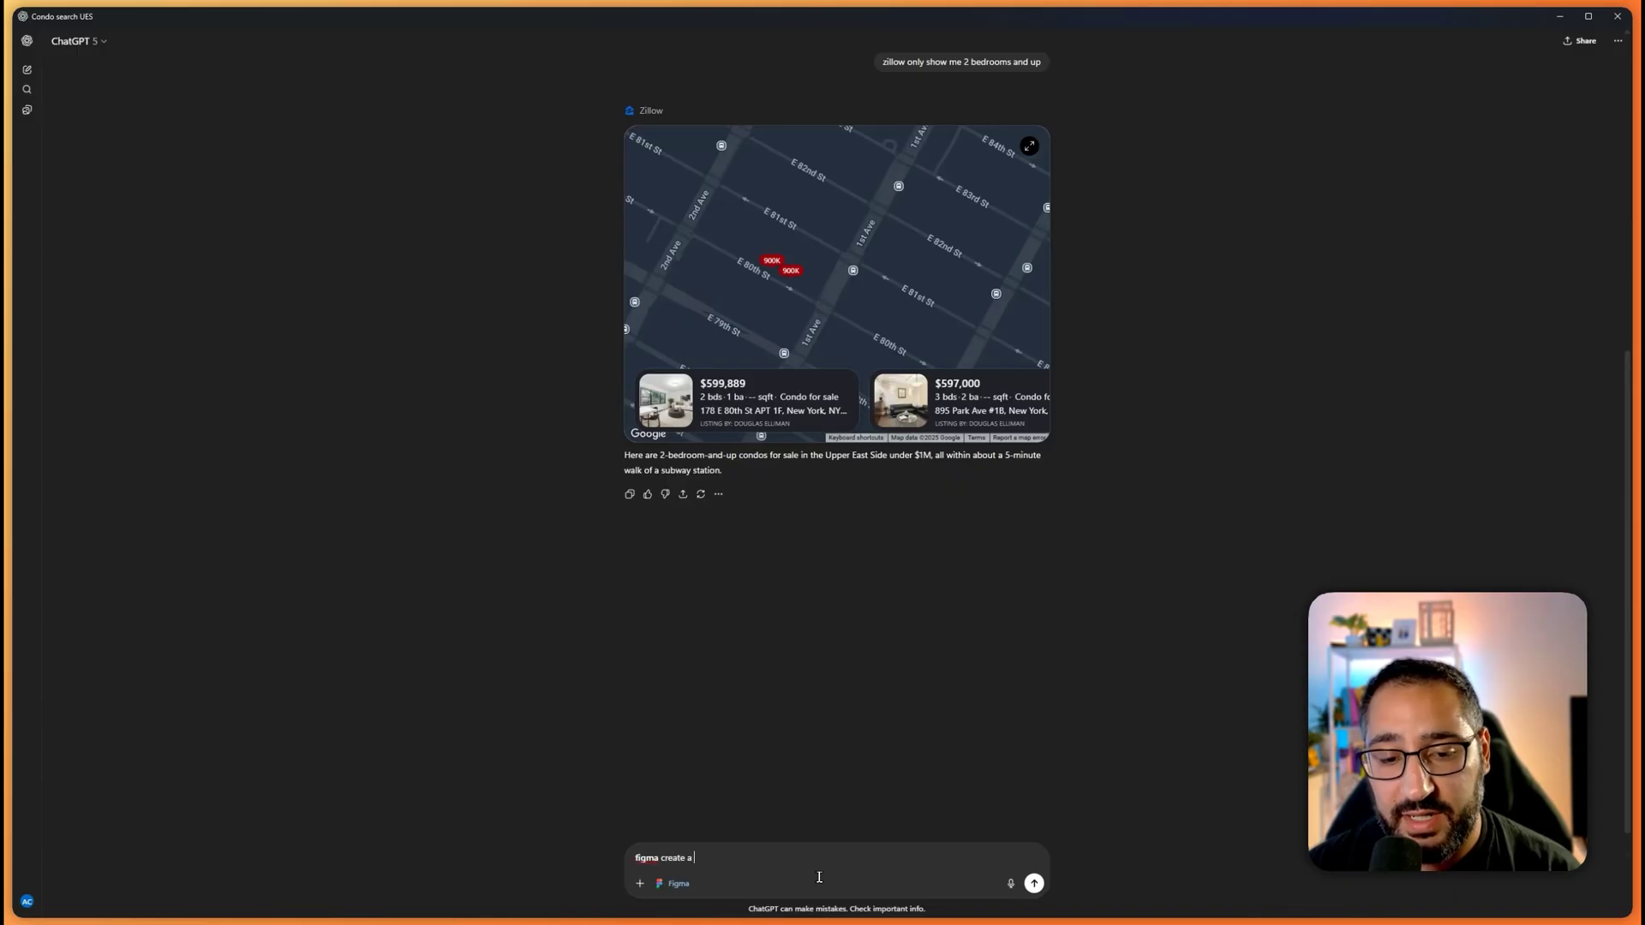
{"action": "type", "text": "diagram showing the distances of e"}
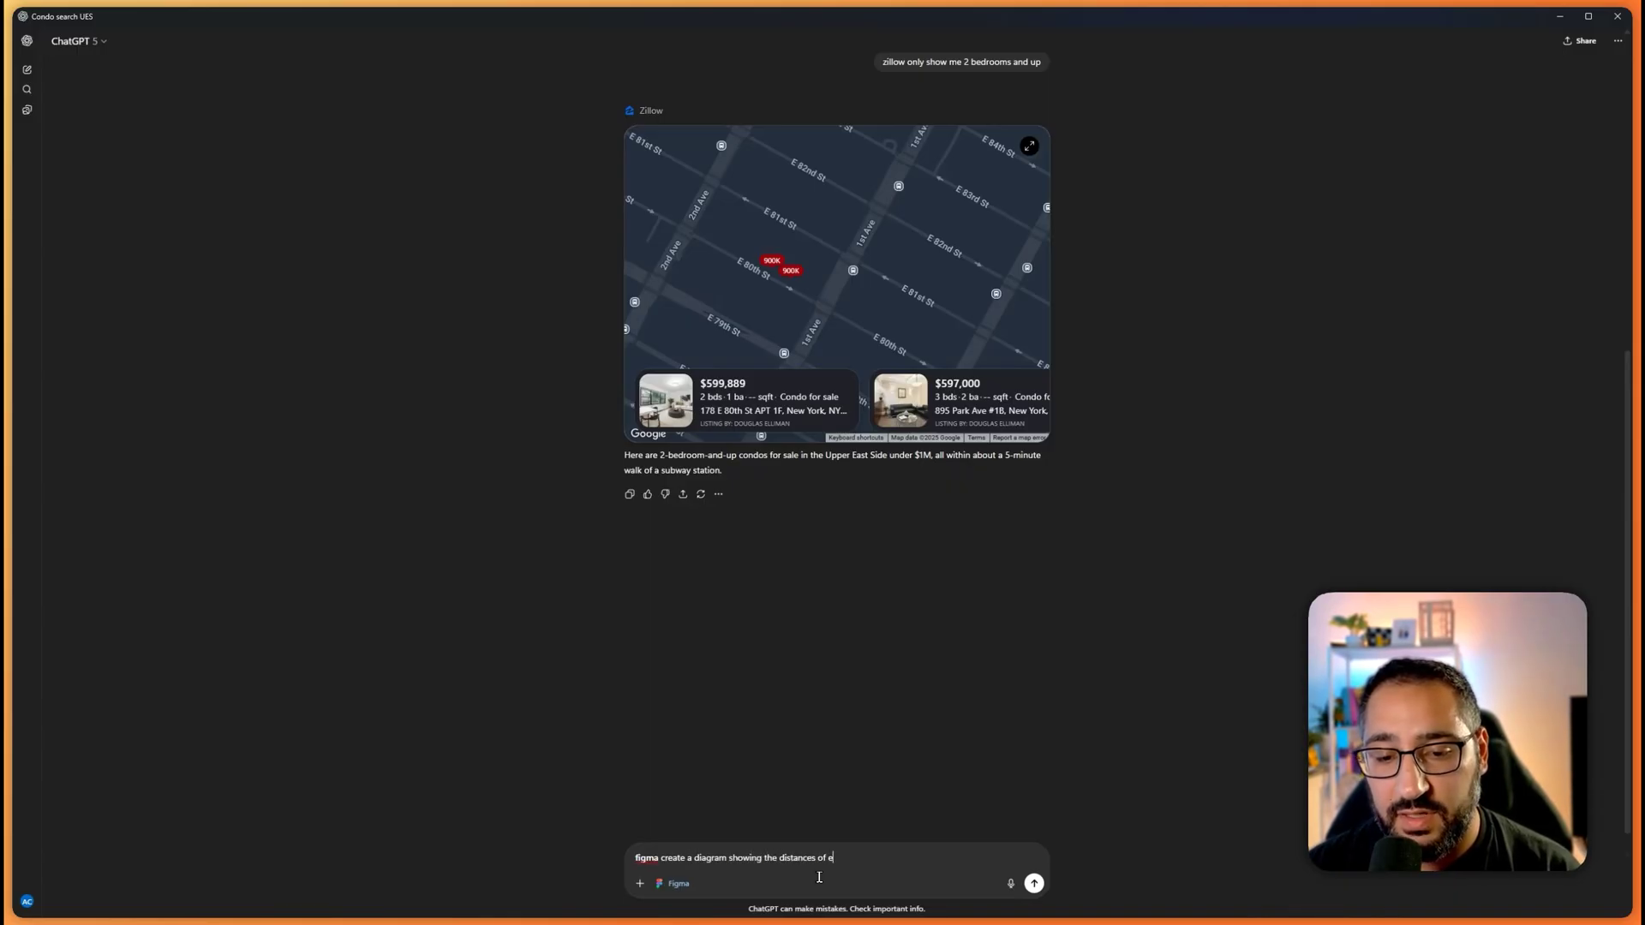
{"action": "type", "text": "ach property to the su"}
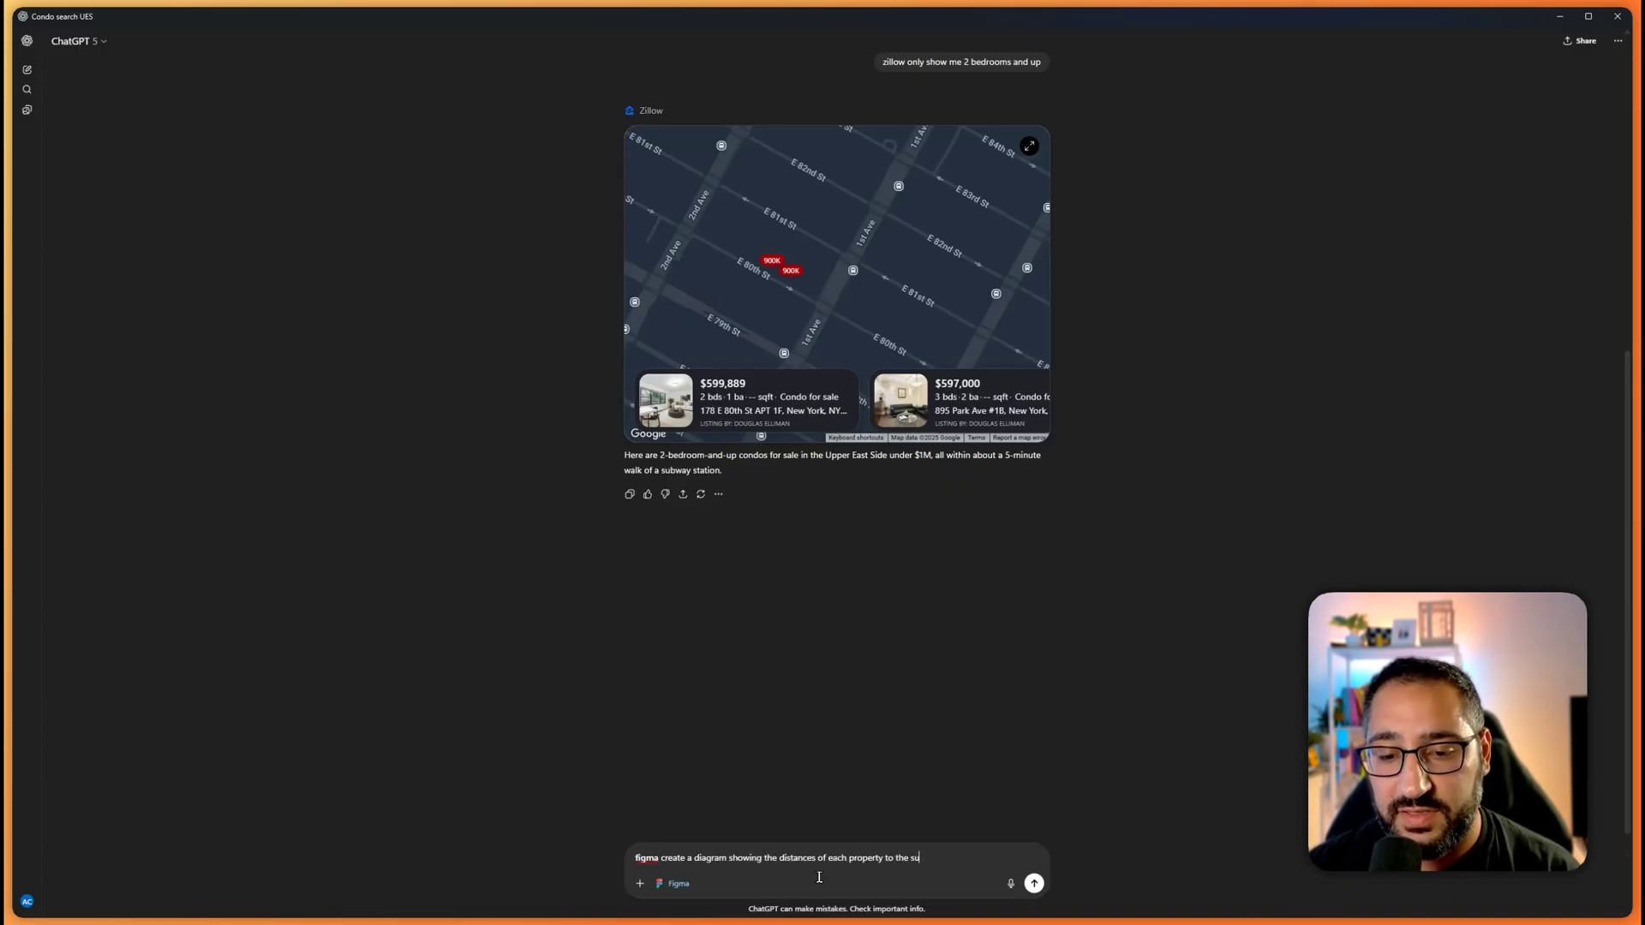
{"action": "type", "text": "bway station"}
{"action": "key", "text": "Return"}
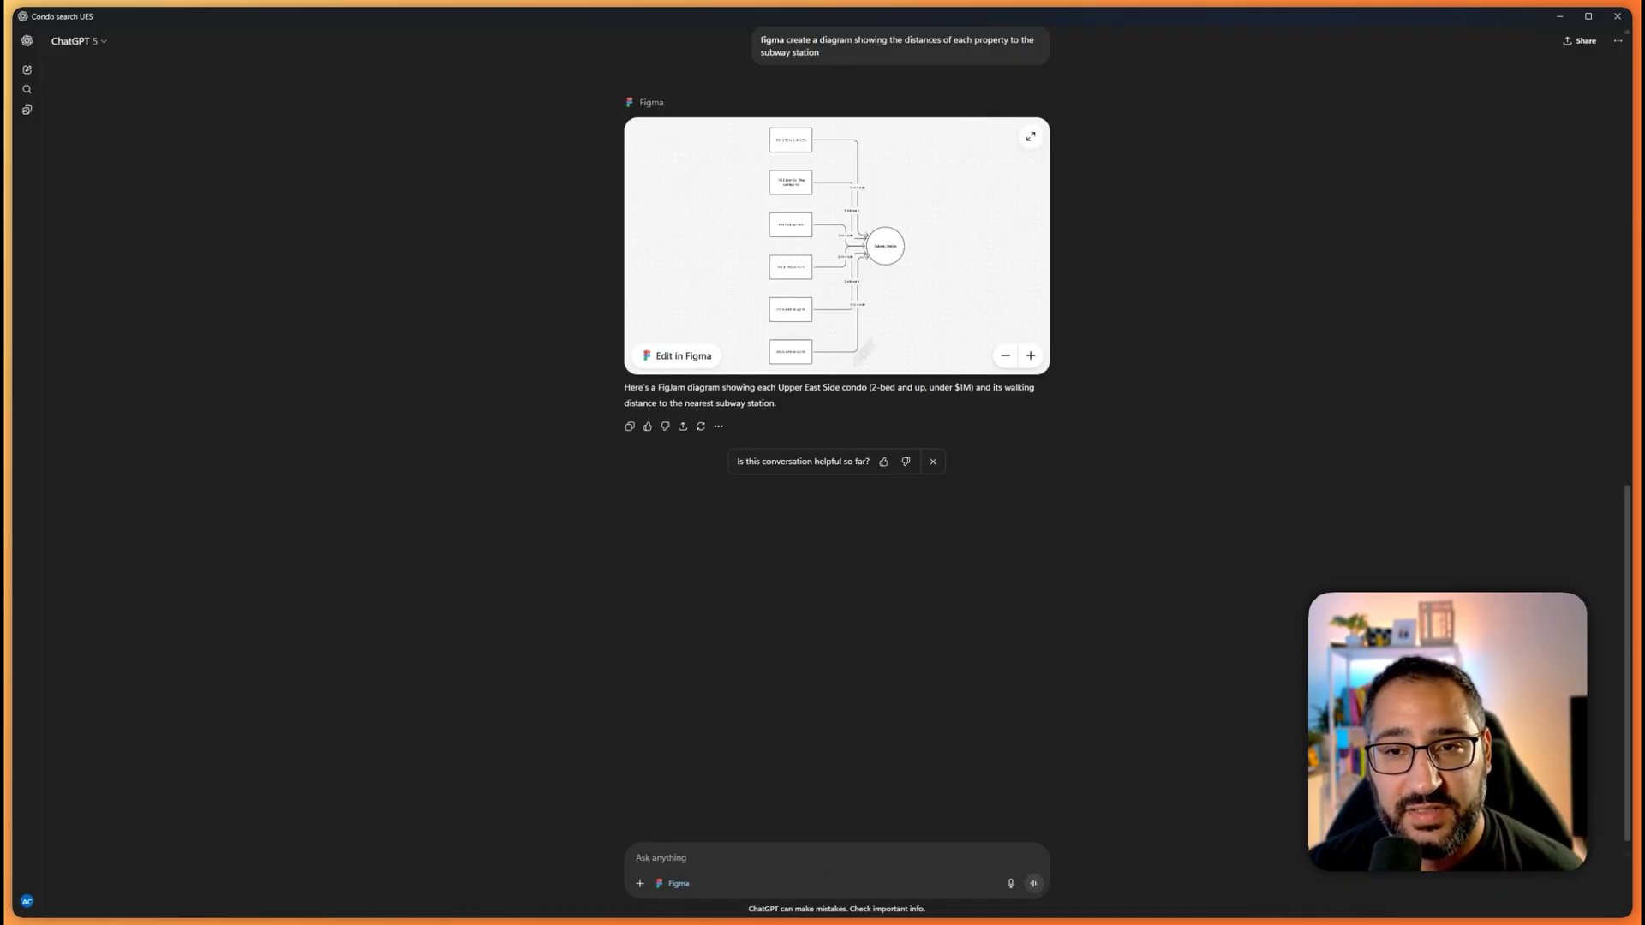
{"action": "left_click", "coordinate": [1028, 135]}
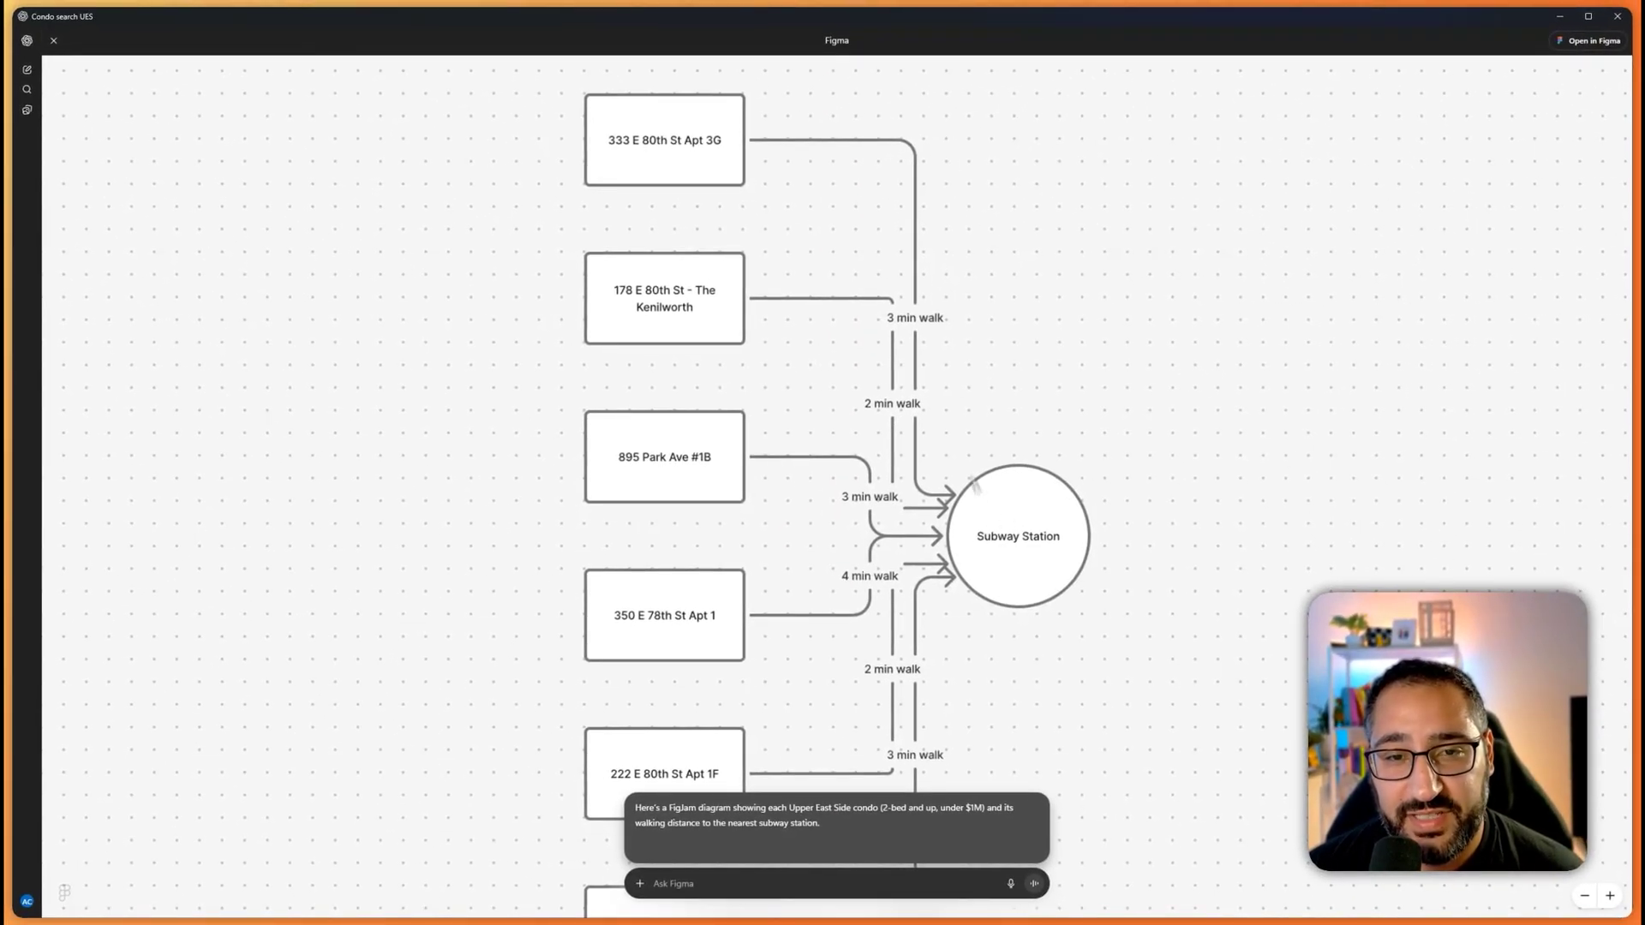
{"action": "scroll", "coordinate": [874, 246], "scroll_direction": "down", "scroll_amount": 2}
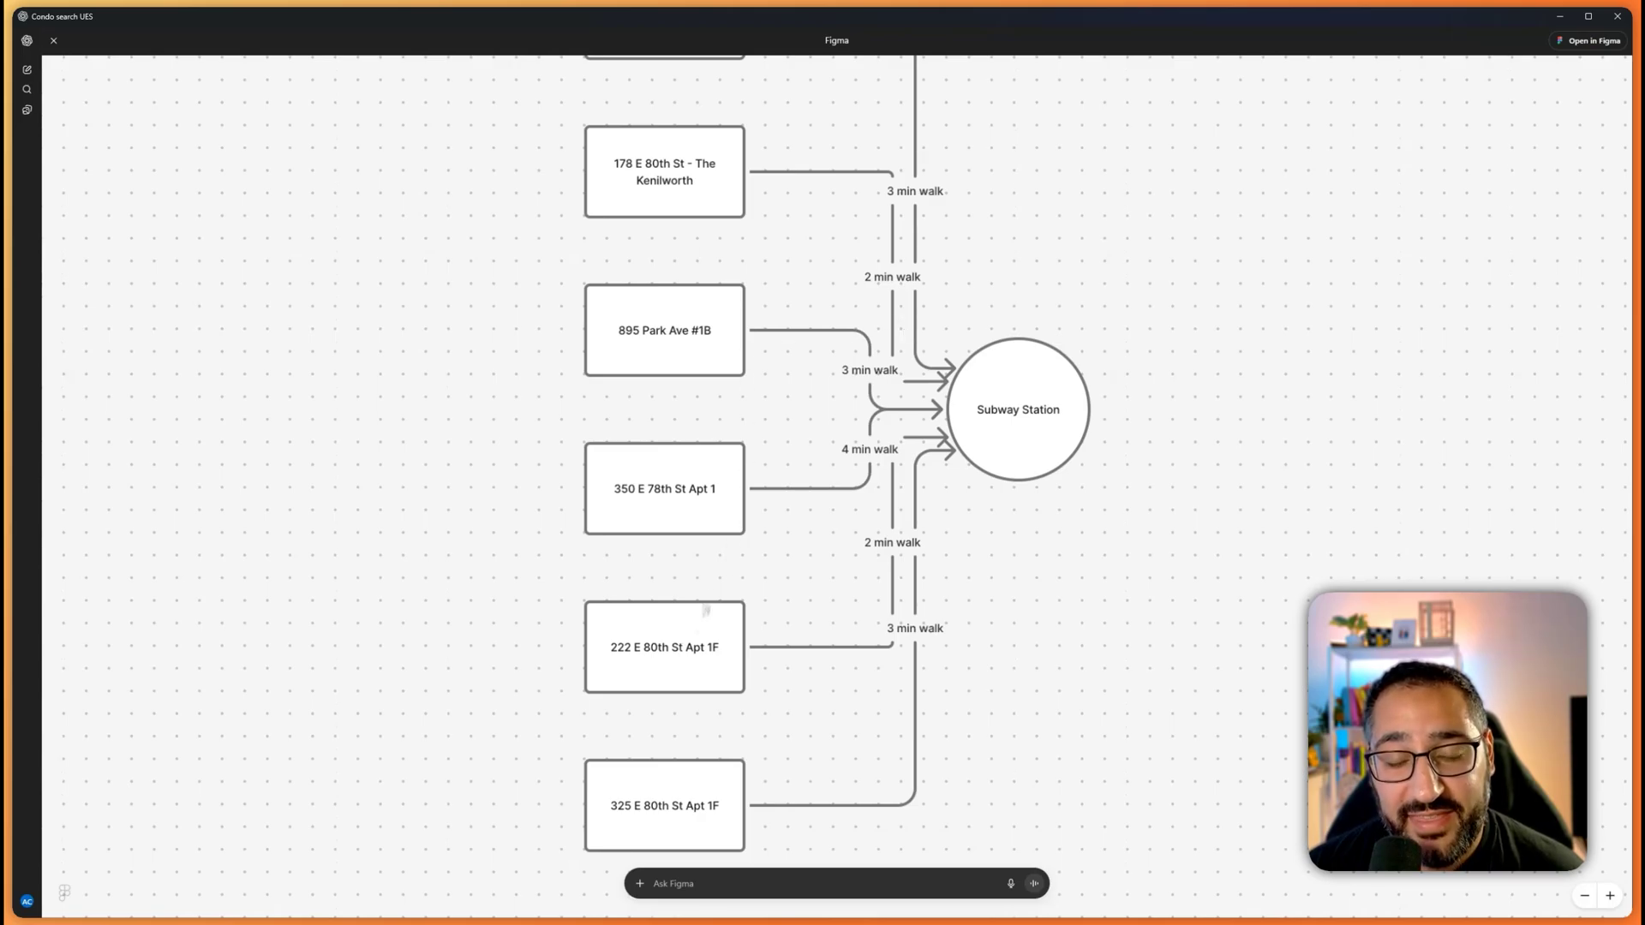
{"action": "scroll", "coordinate": [852, 370], "scroll_direction": "up", "scroll_amount": 2}
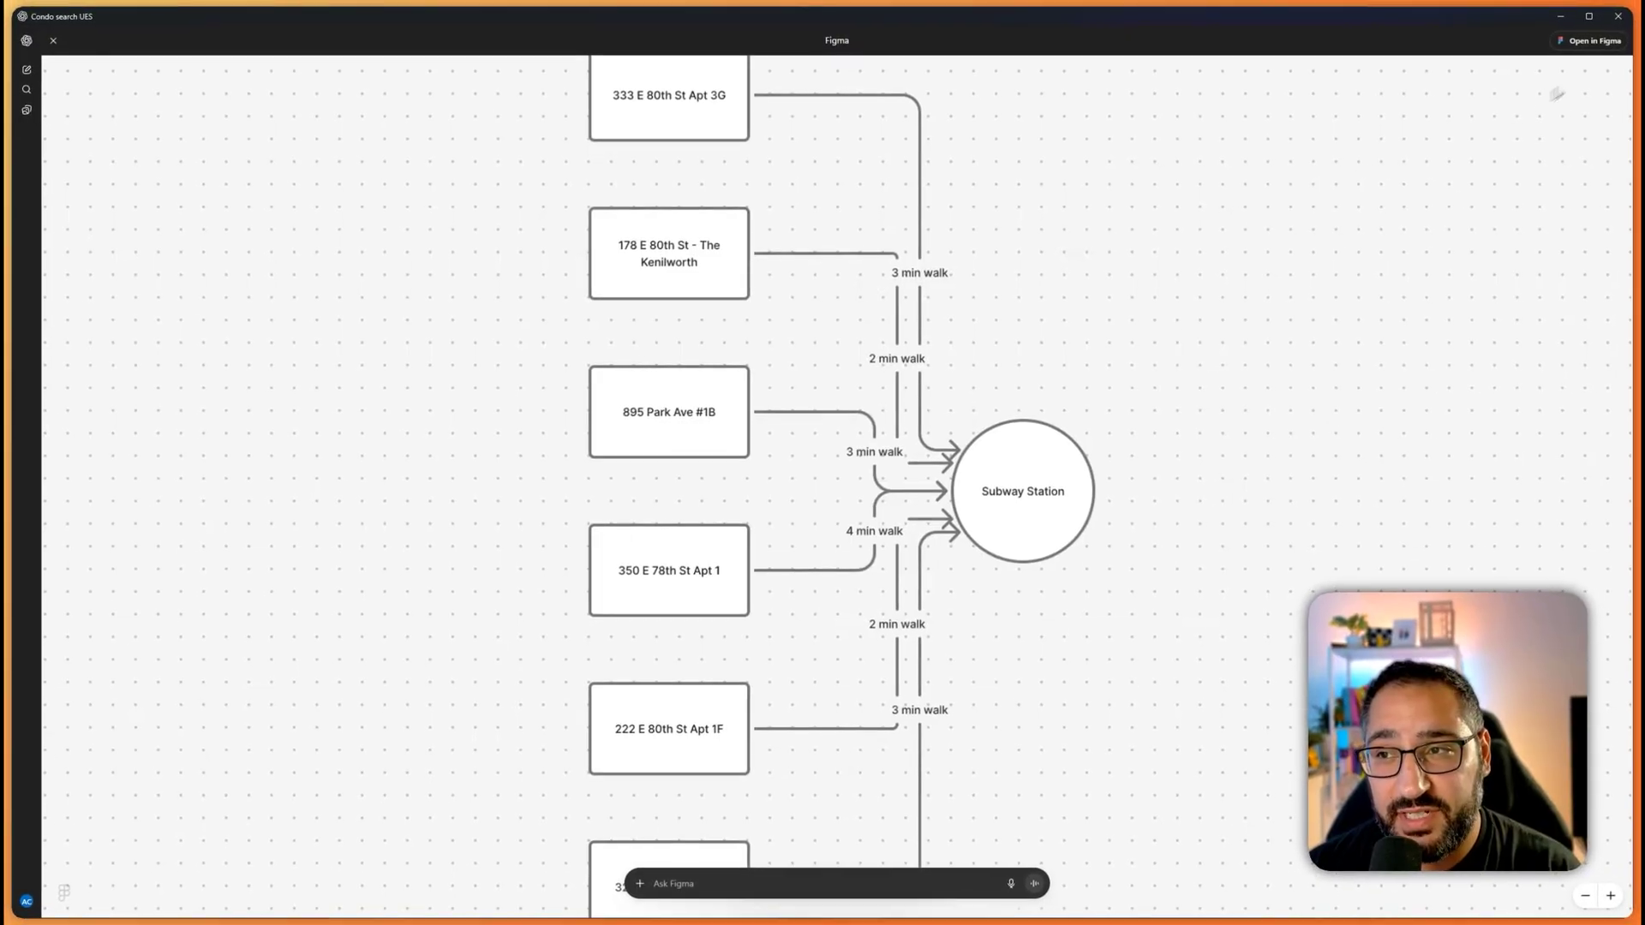
{"action": "left_click", "coordinate": [1567, 49]}
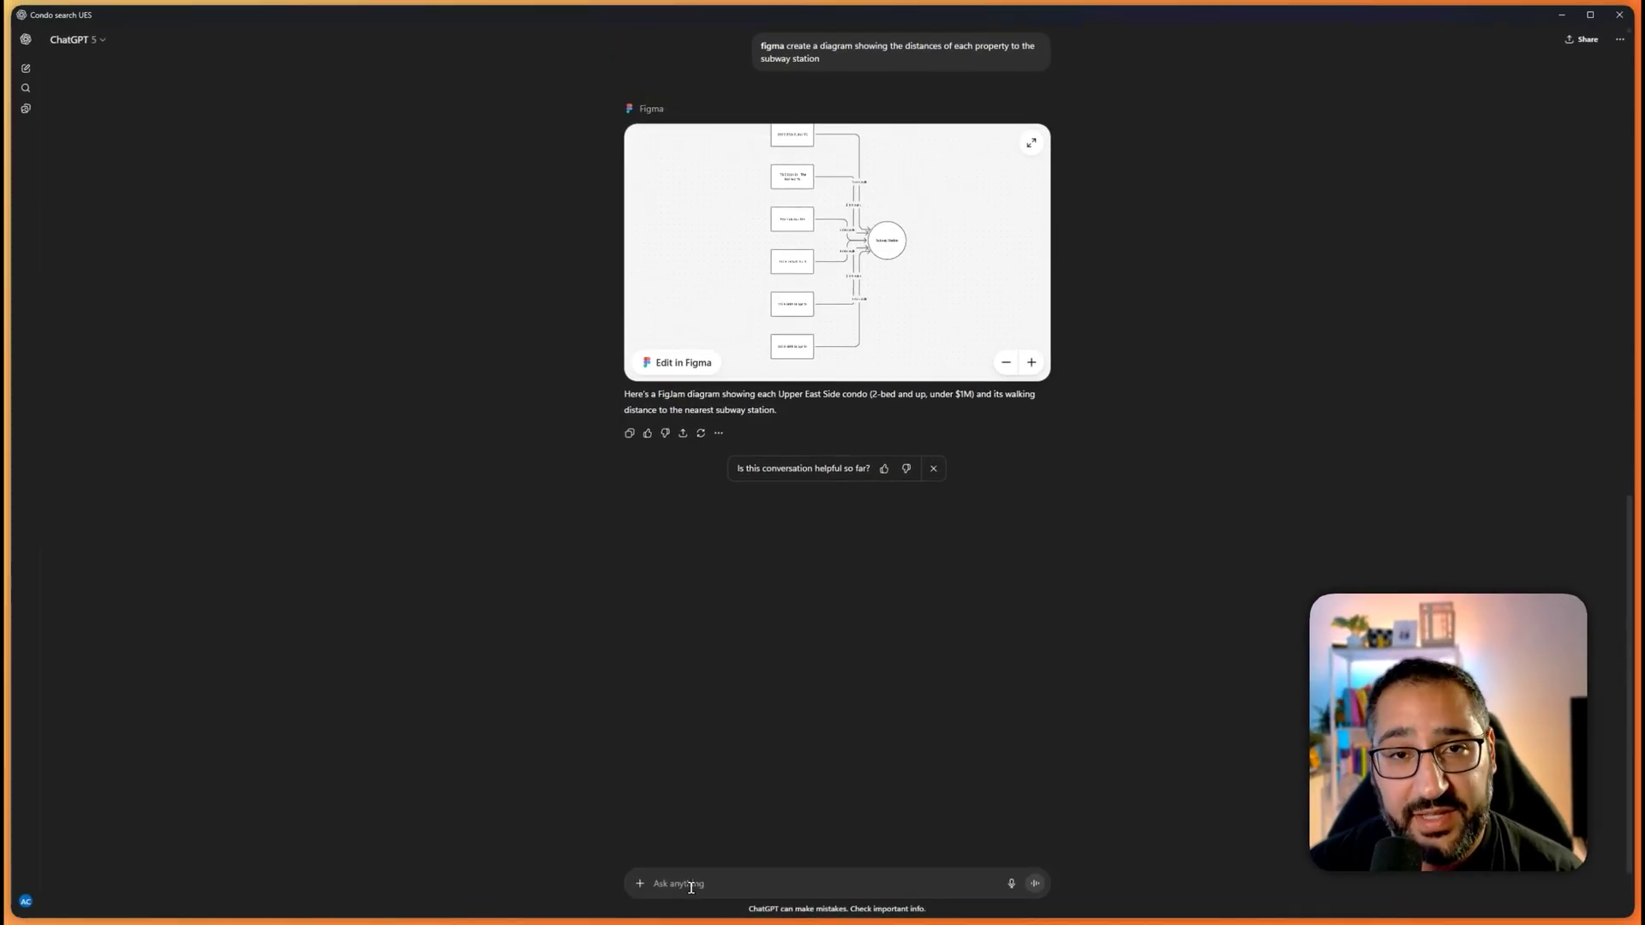
{"action": "type", "text": "canva"}
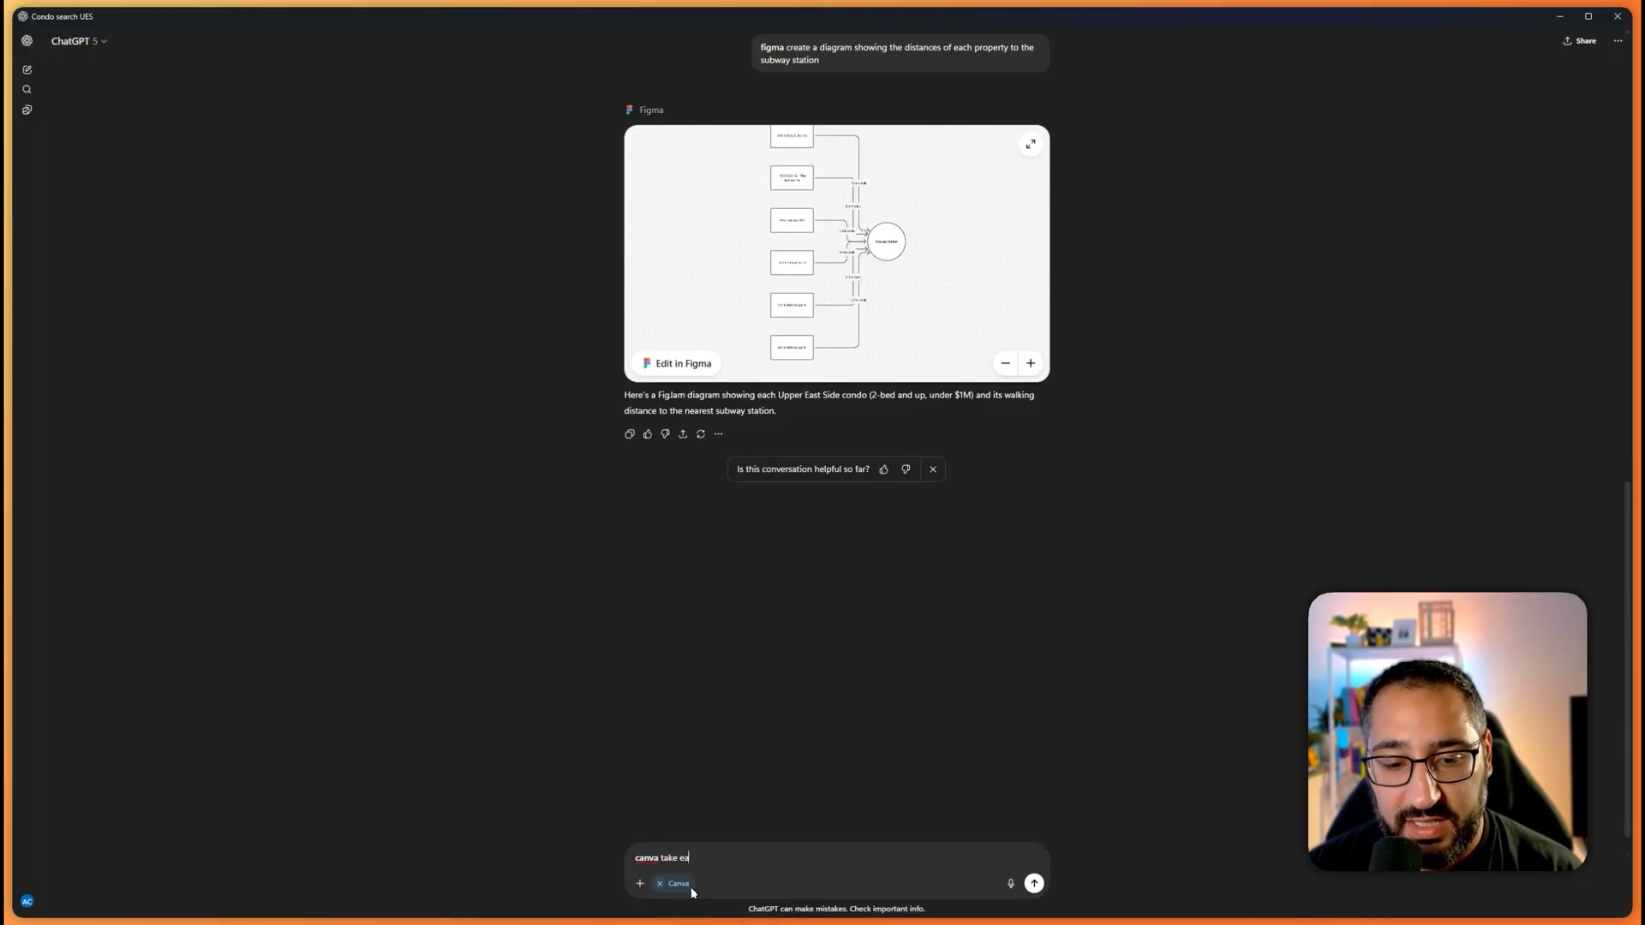
{"action": "type", "text": "take each individual prop"}
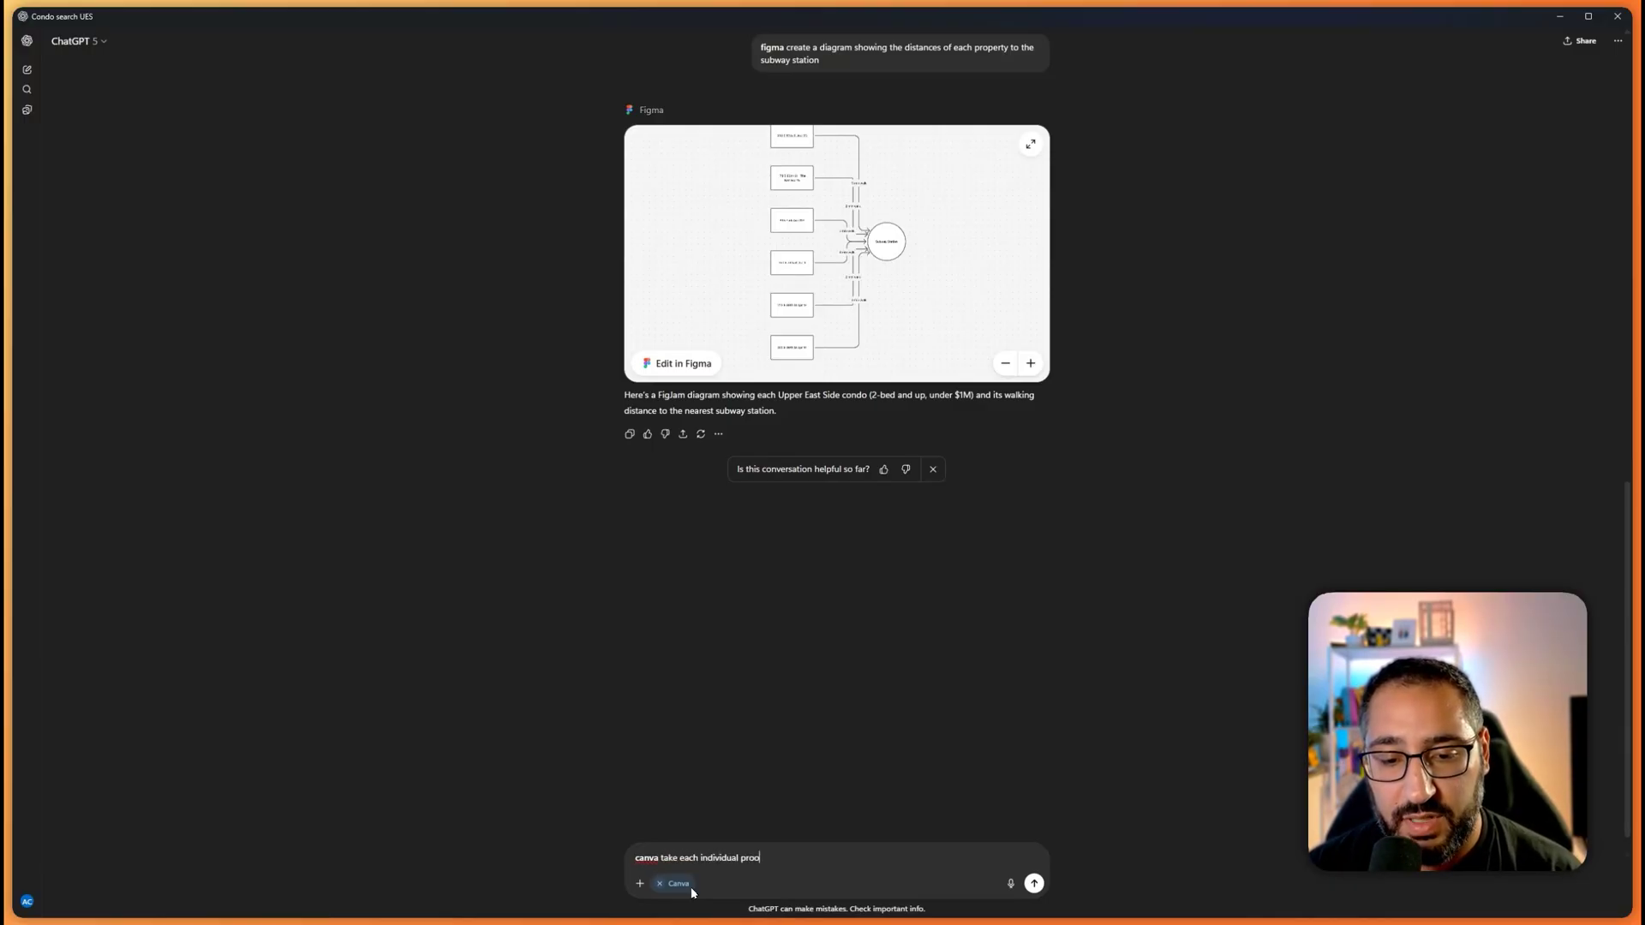
{"action": "type", "text": "erty and put it on "}
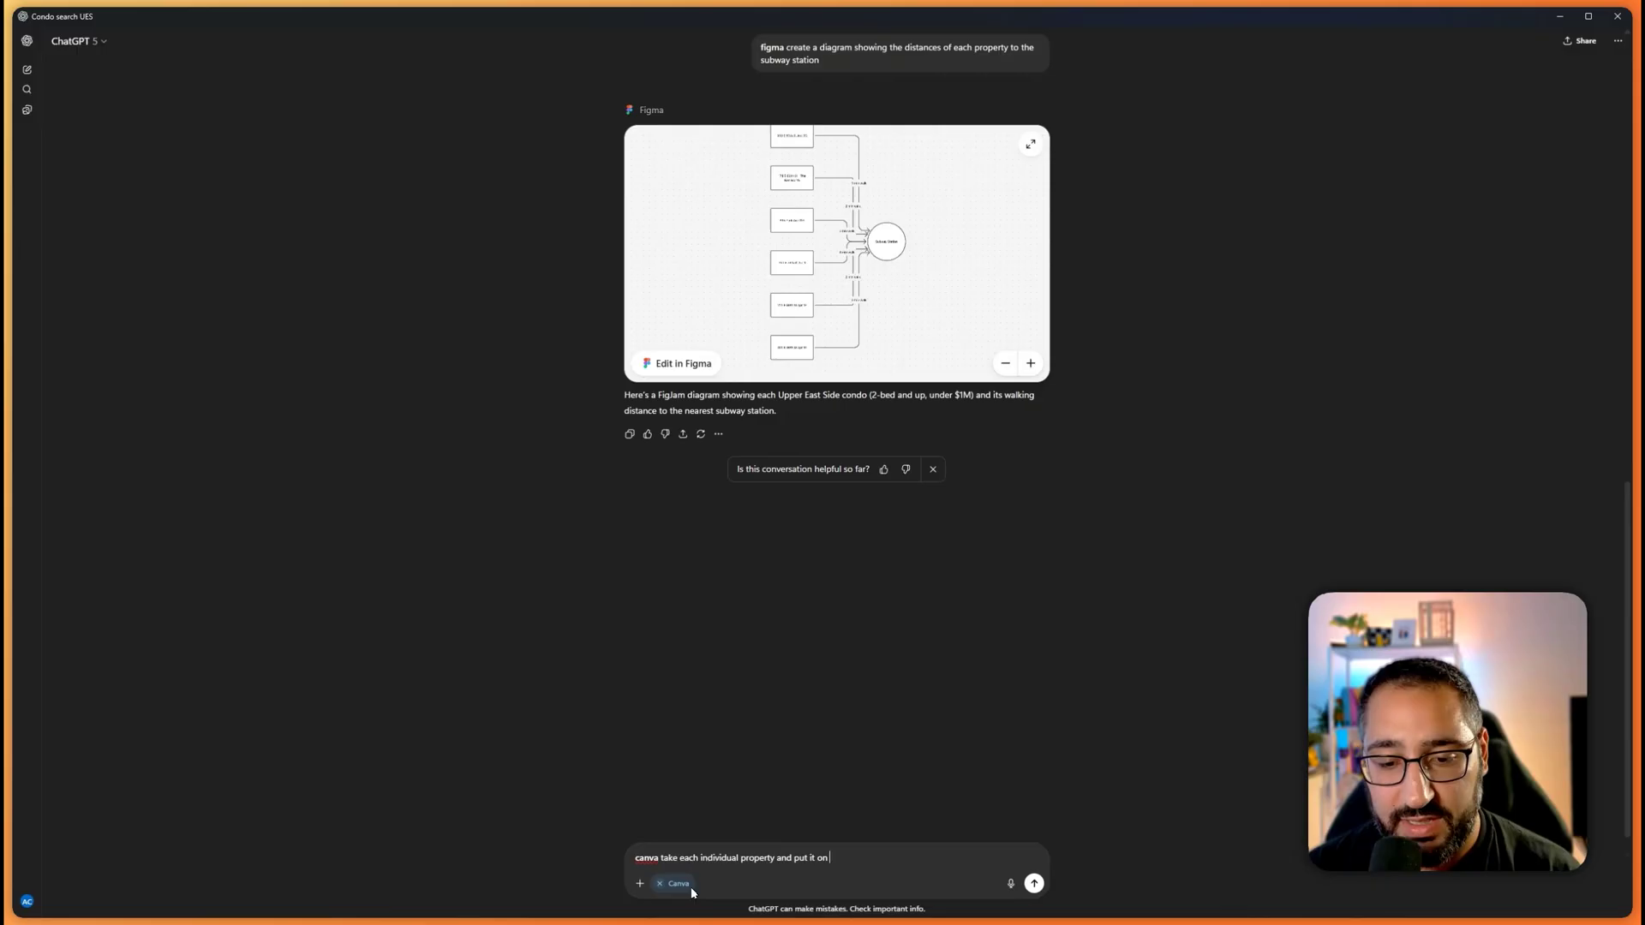
{"action": "type", "text": "a slide, includ"}
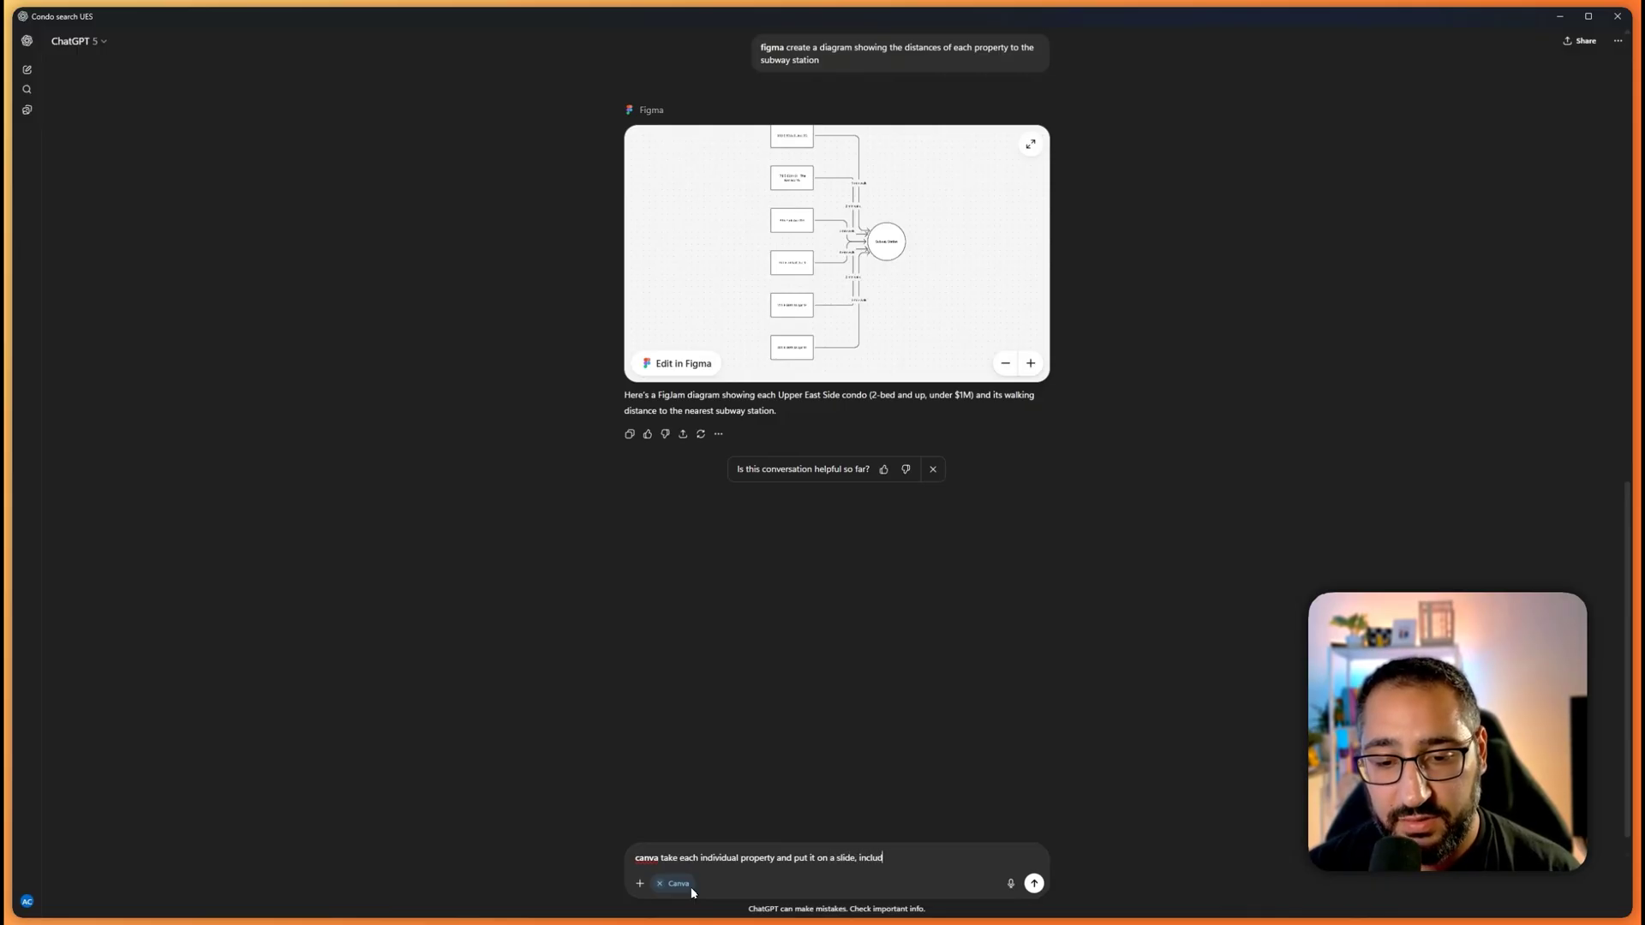
{"action": "type", "text": "e the name, distance fro"}
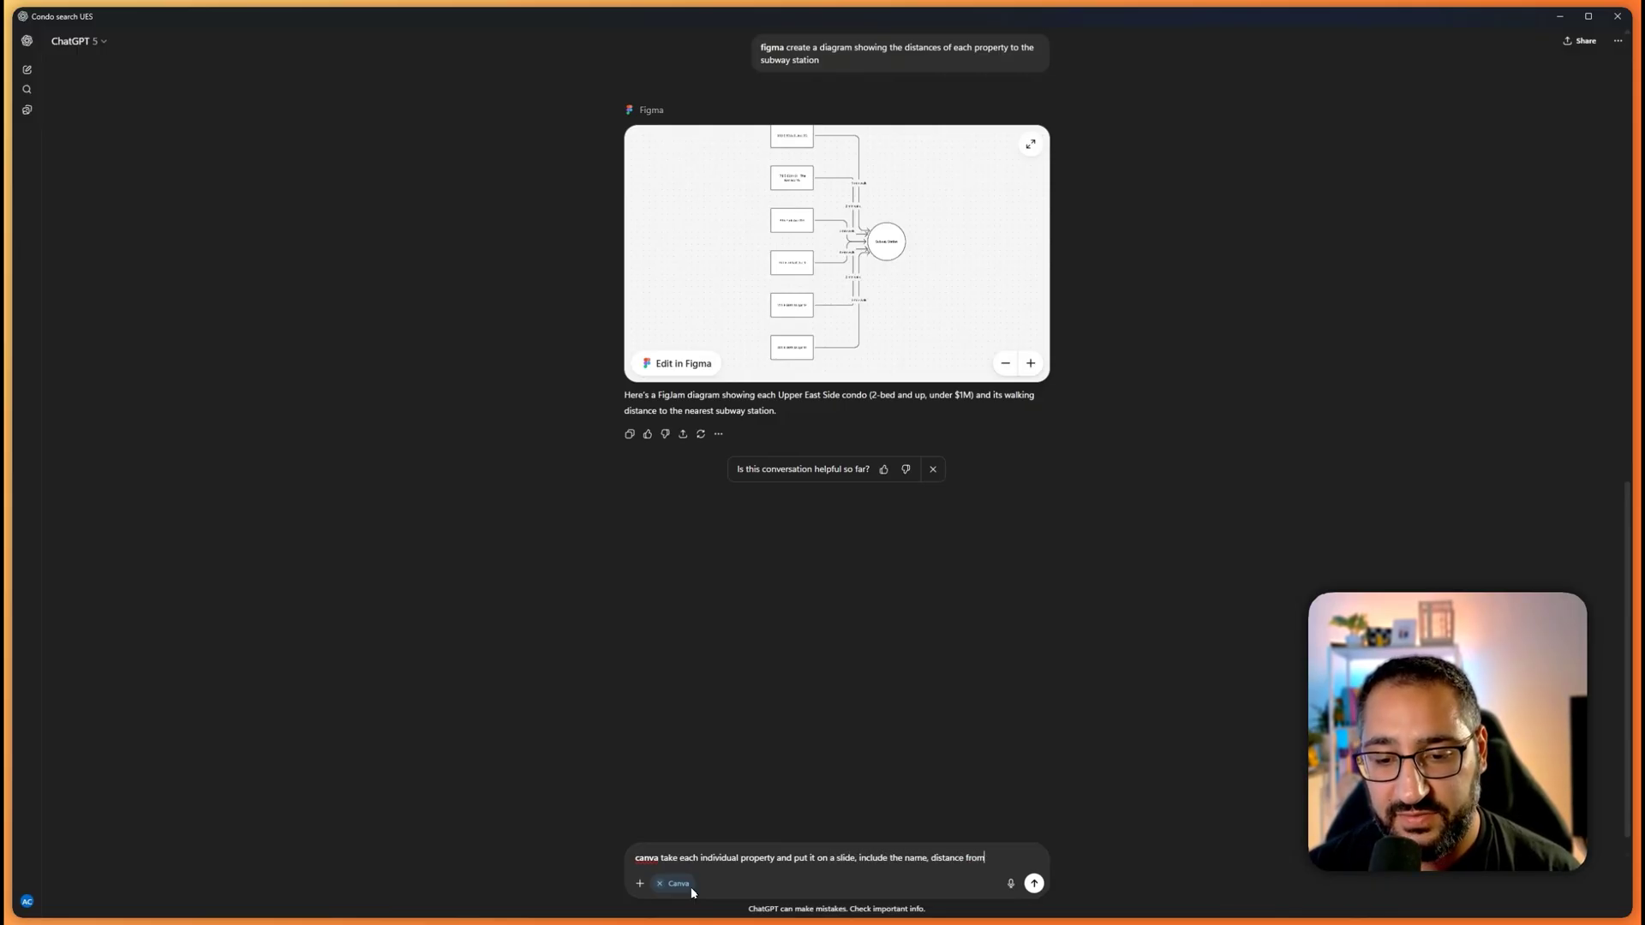
{"action": "type", "text": "m subway and some ch"}
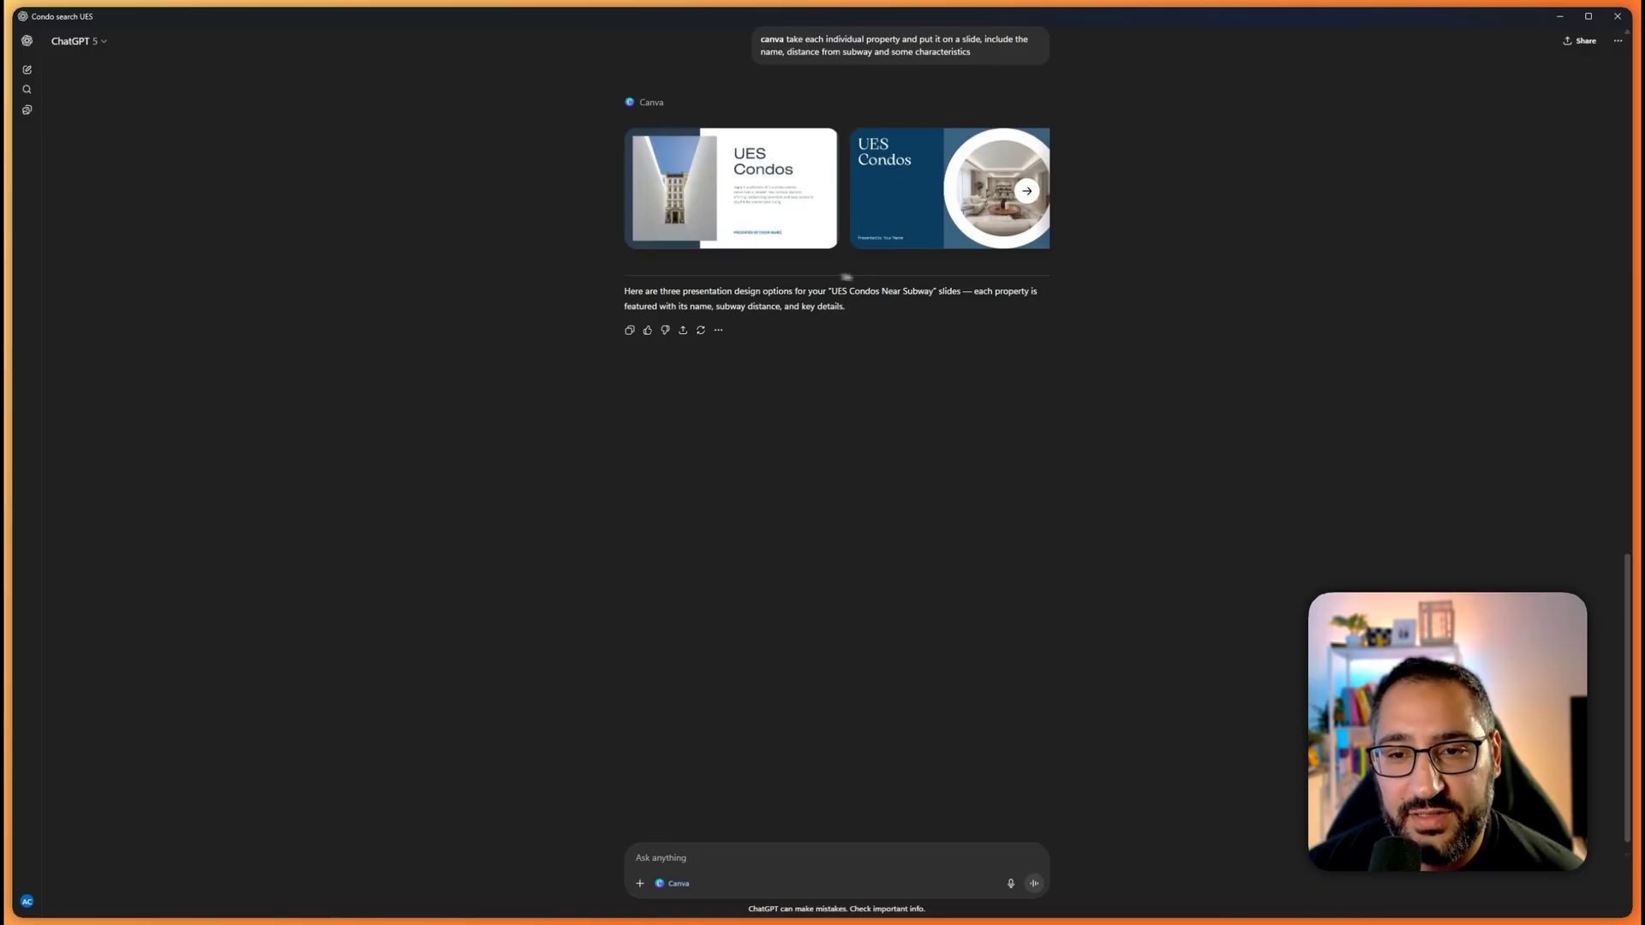
{"action": "left_click", "coordinate": [823, 232]}
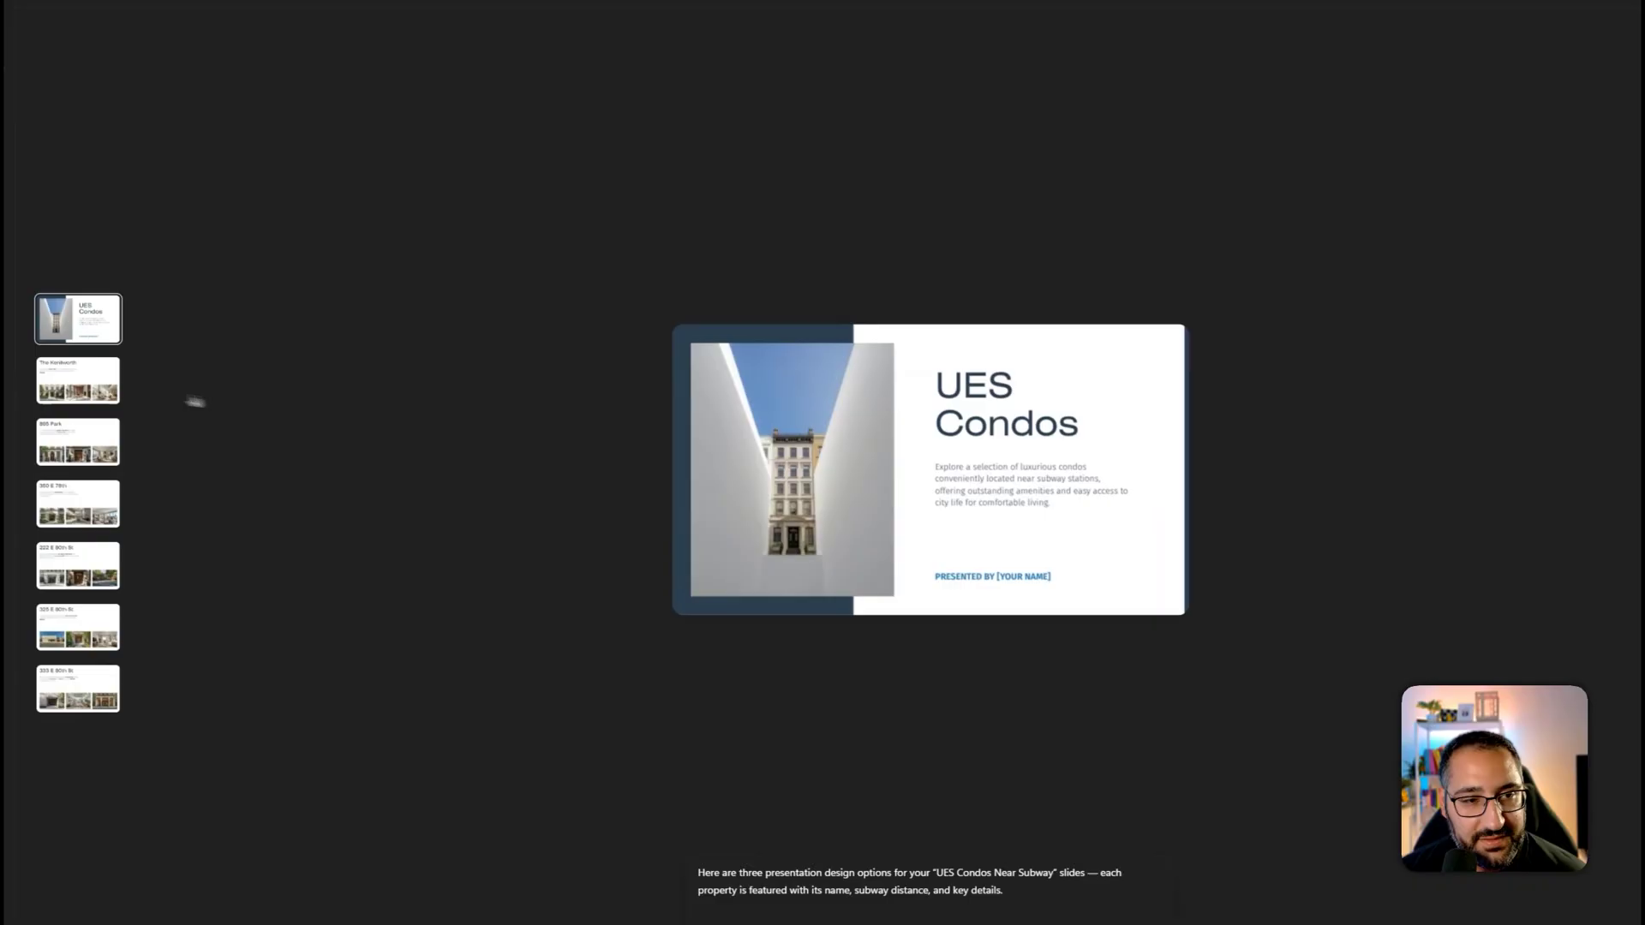
{"action": "key", "text": "Down"}
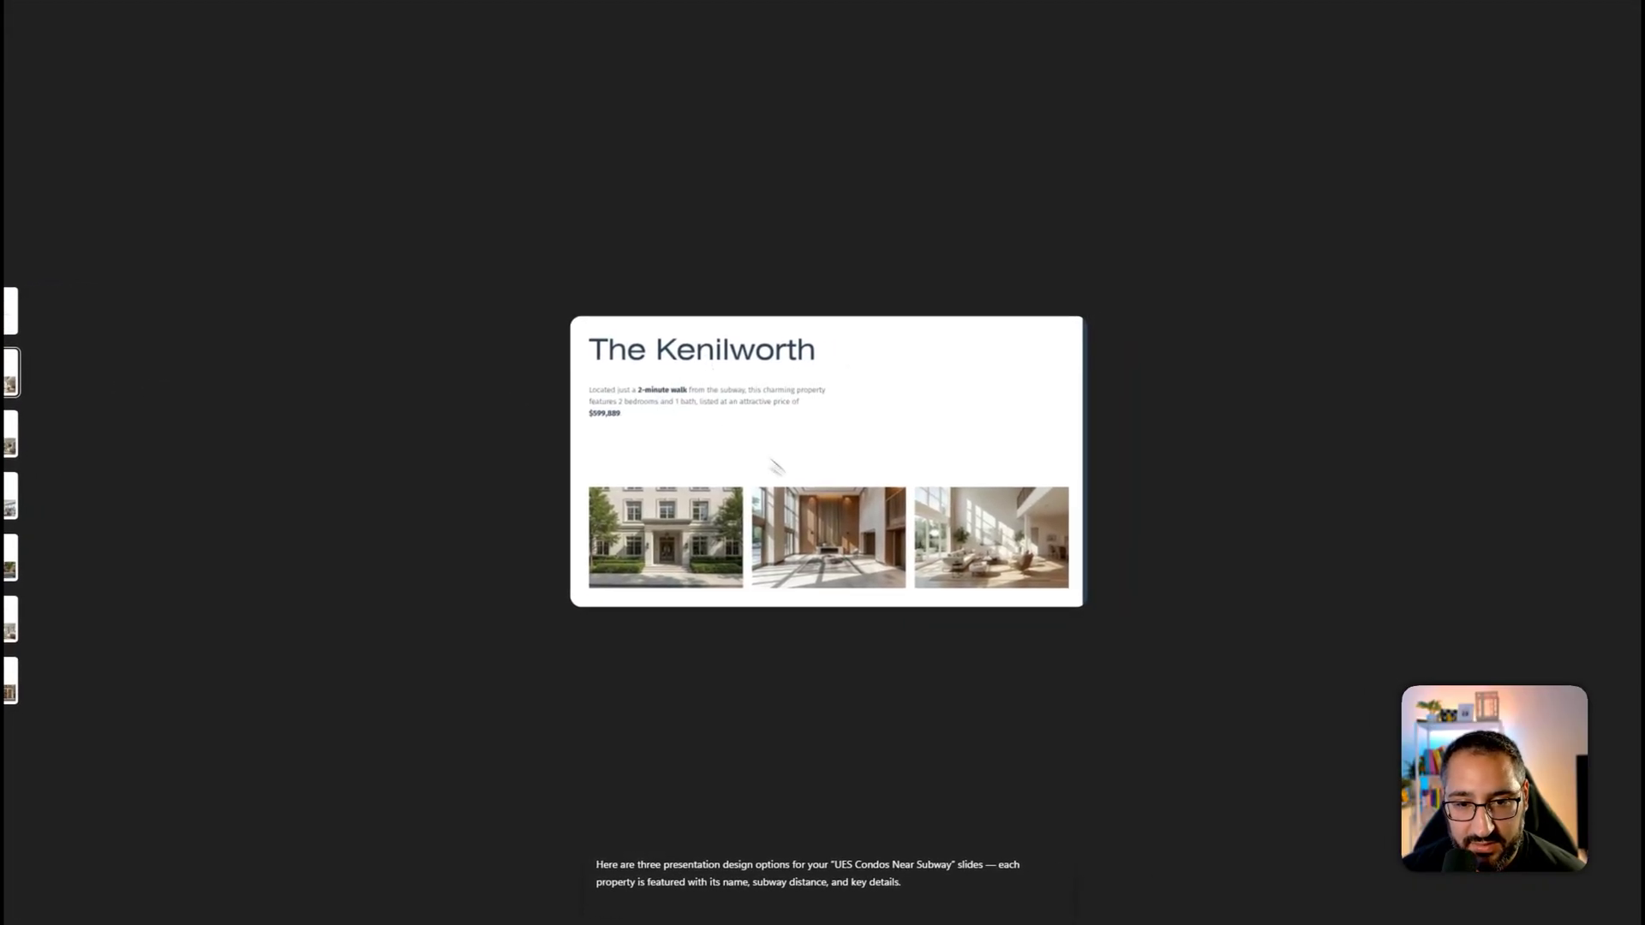
{"action": "key", "text": "Down"}
{"action": "key", "text": "Down"}
{"action": "key", "text": "Down"}
{"action": "key", "text": "Down"}
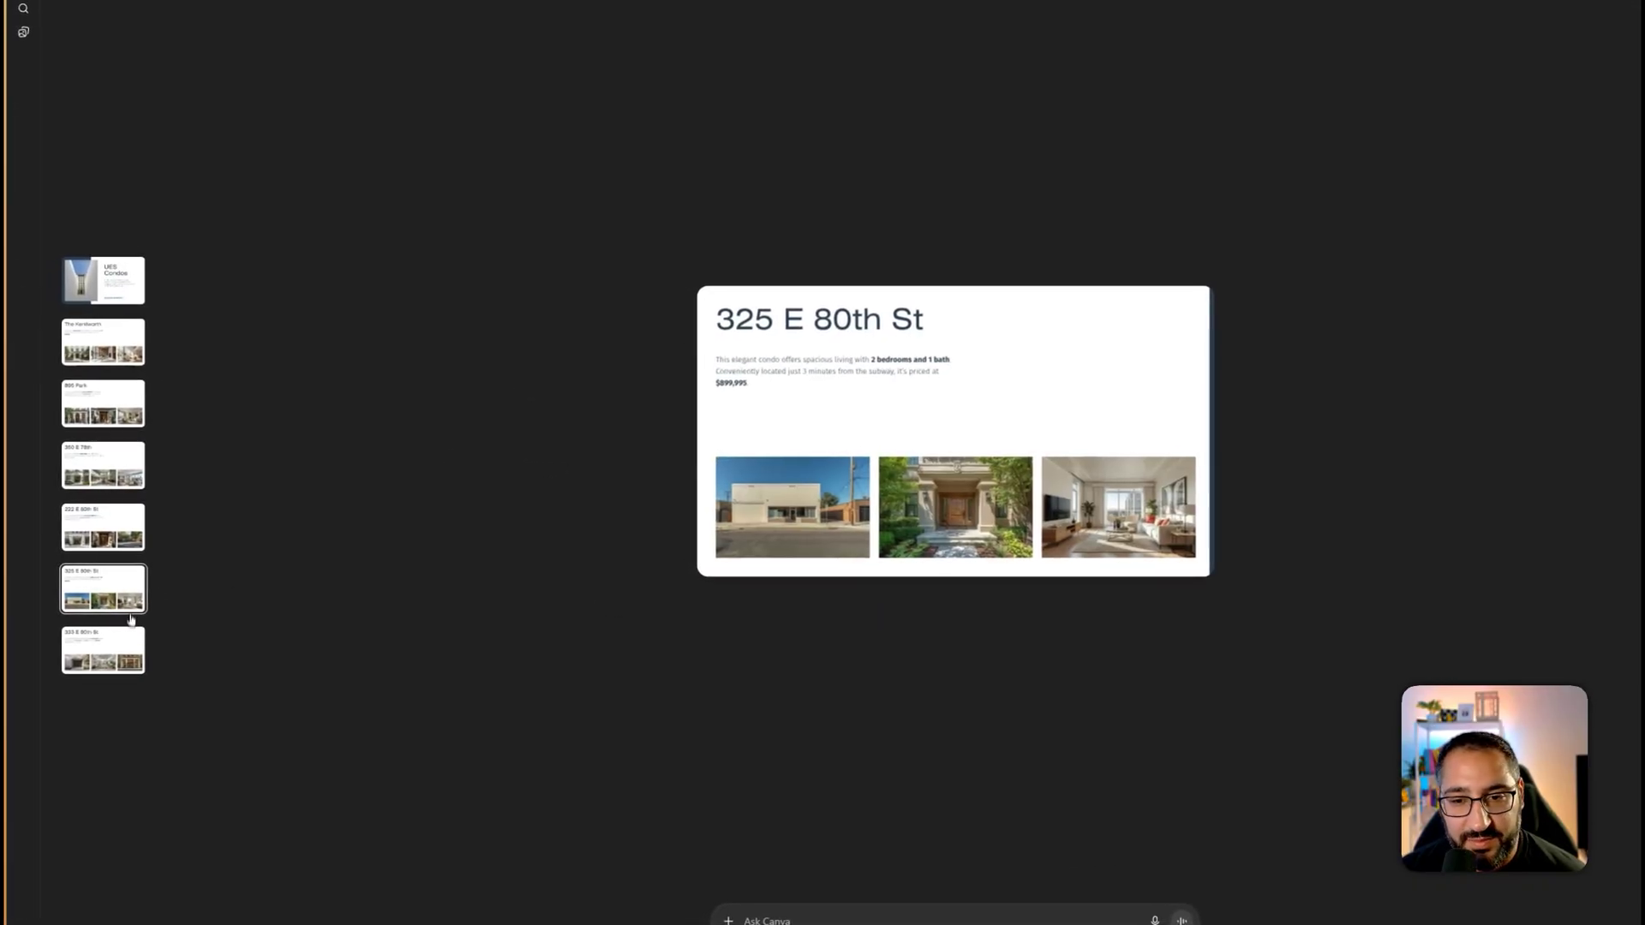
{"action": "key", "text": "Down"}
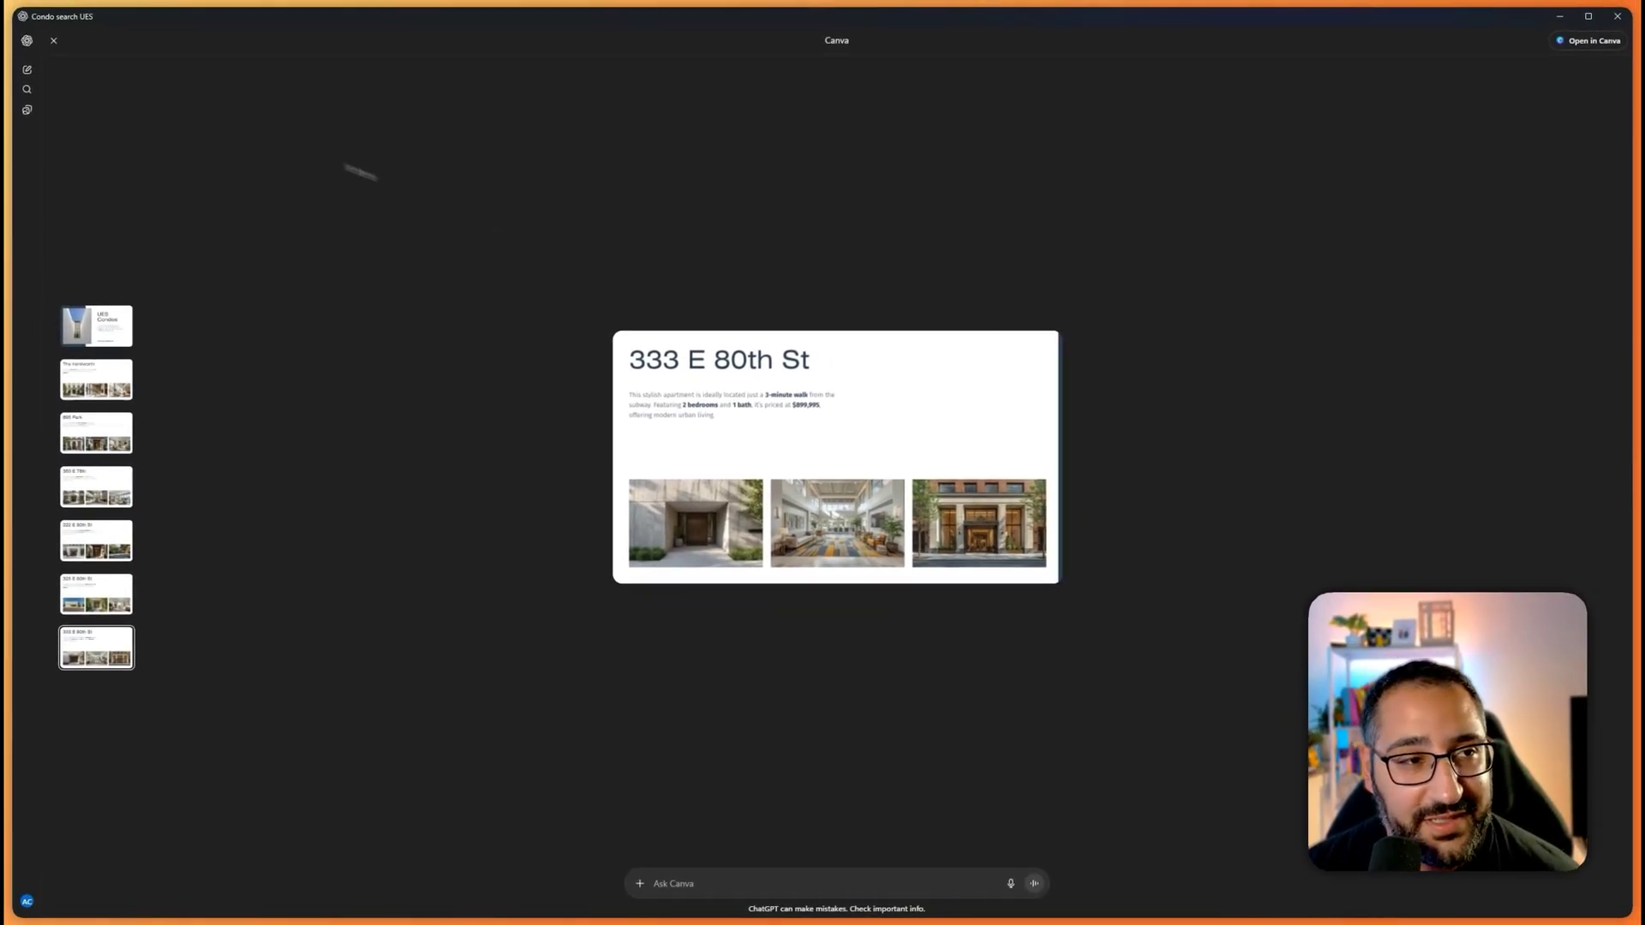
{"action": "left_click", "coordinate": [53, 40]}
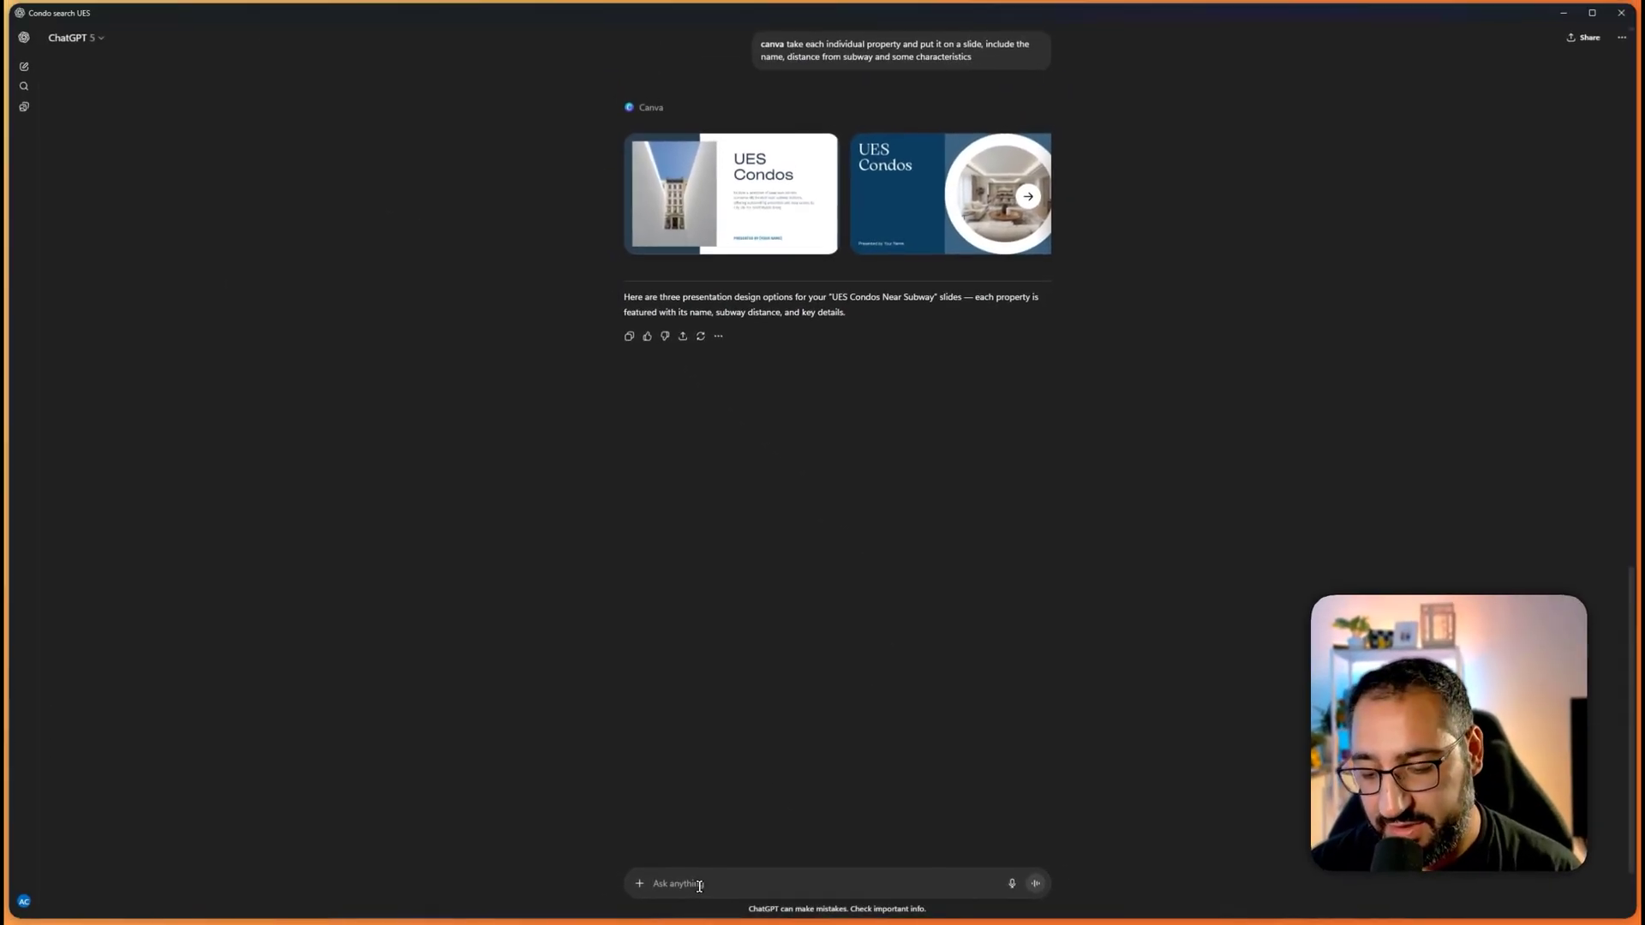
{"action": "type", "text": "spotify le"}
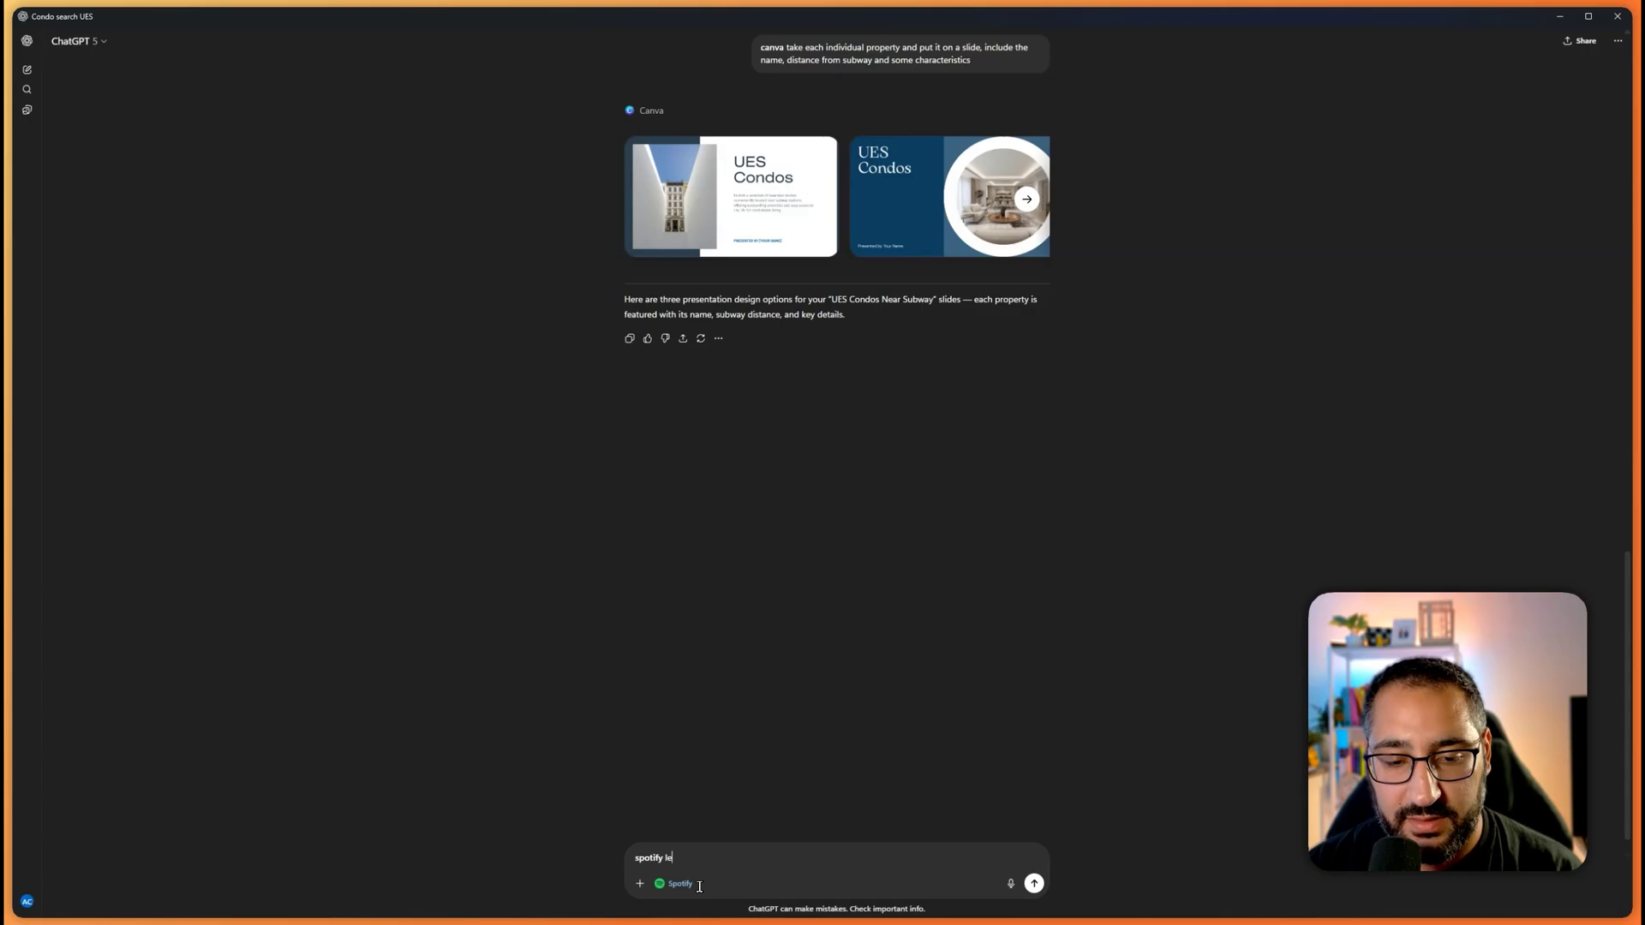
{"action": "type", "text": "ts create a "}
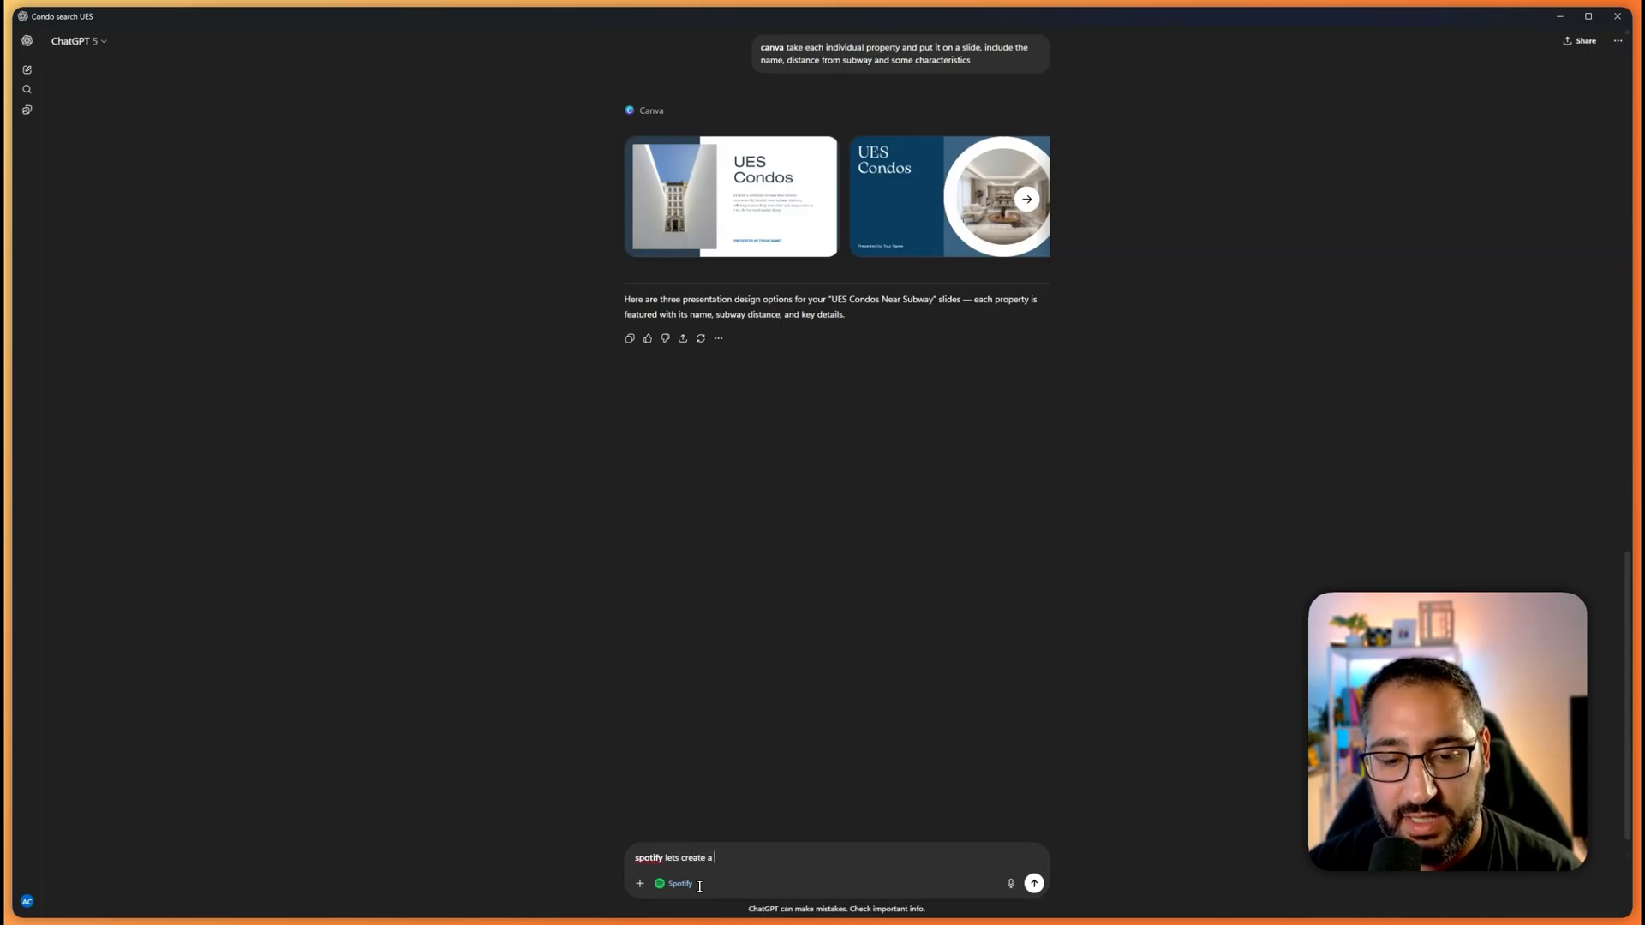
{"action": "type", "text": "playlist cel"}
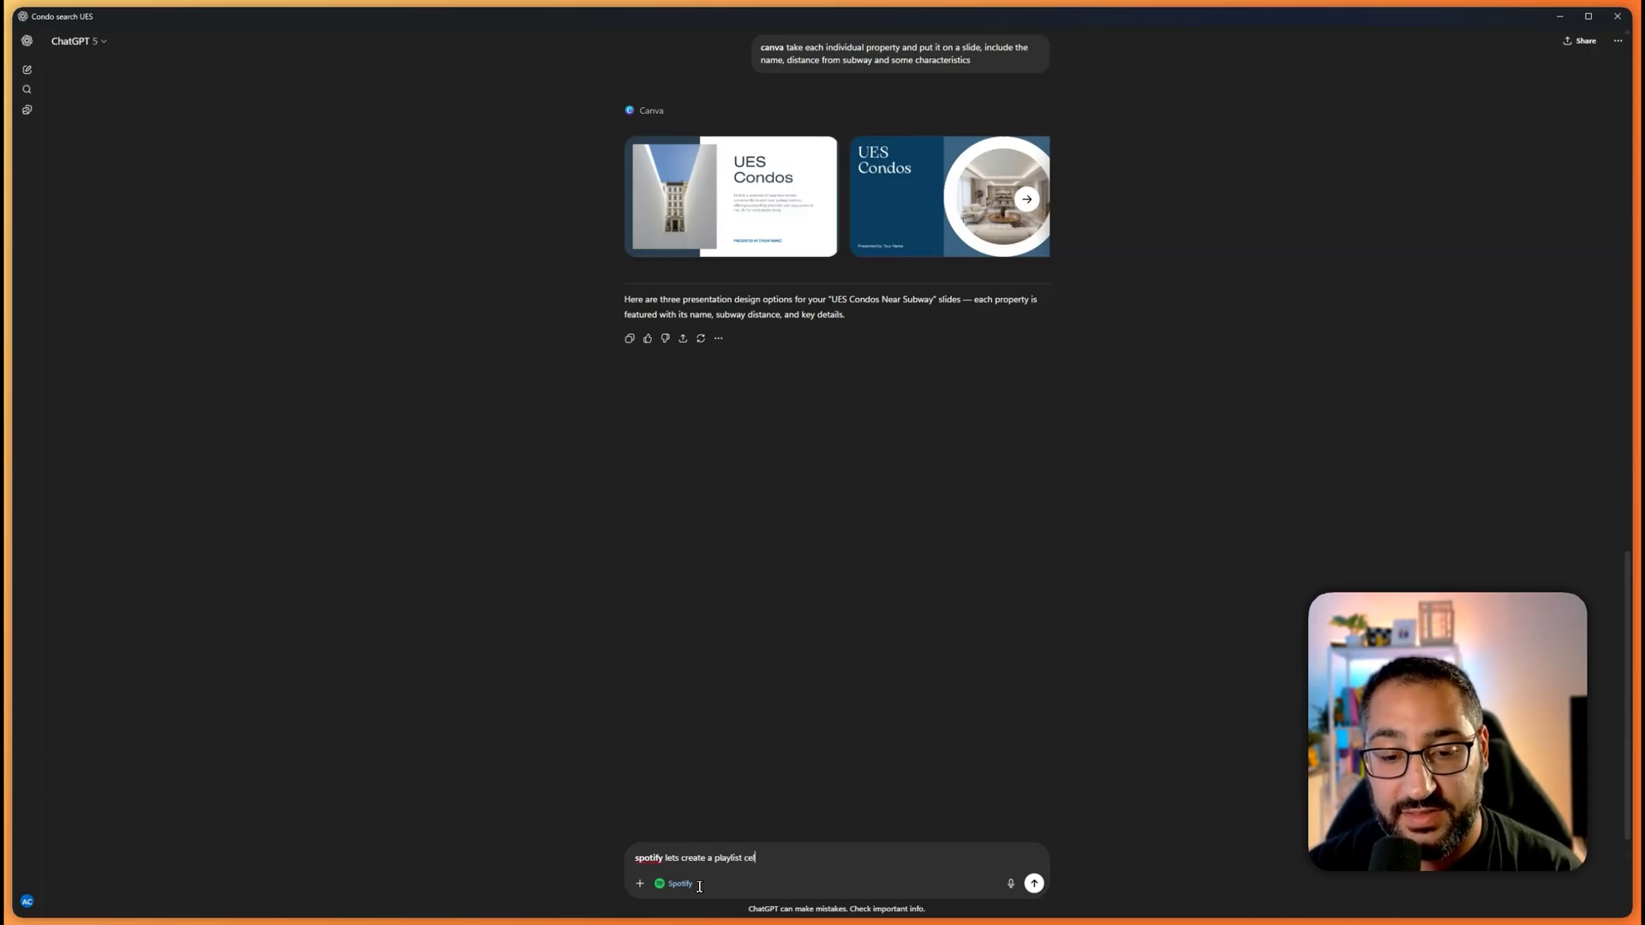
{"action": "type", "text": "ebrating us finding o"}
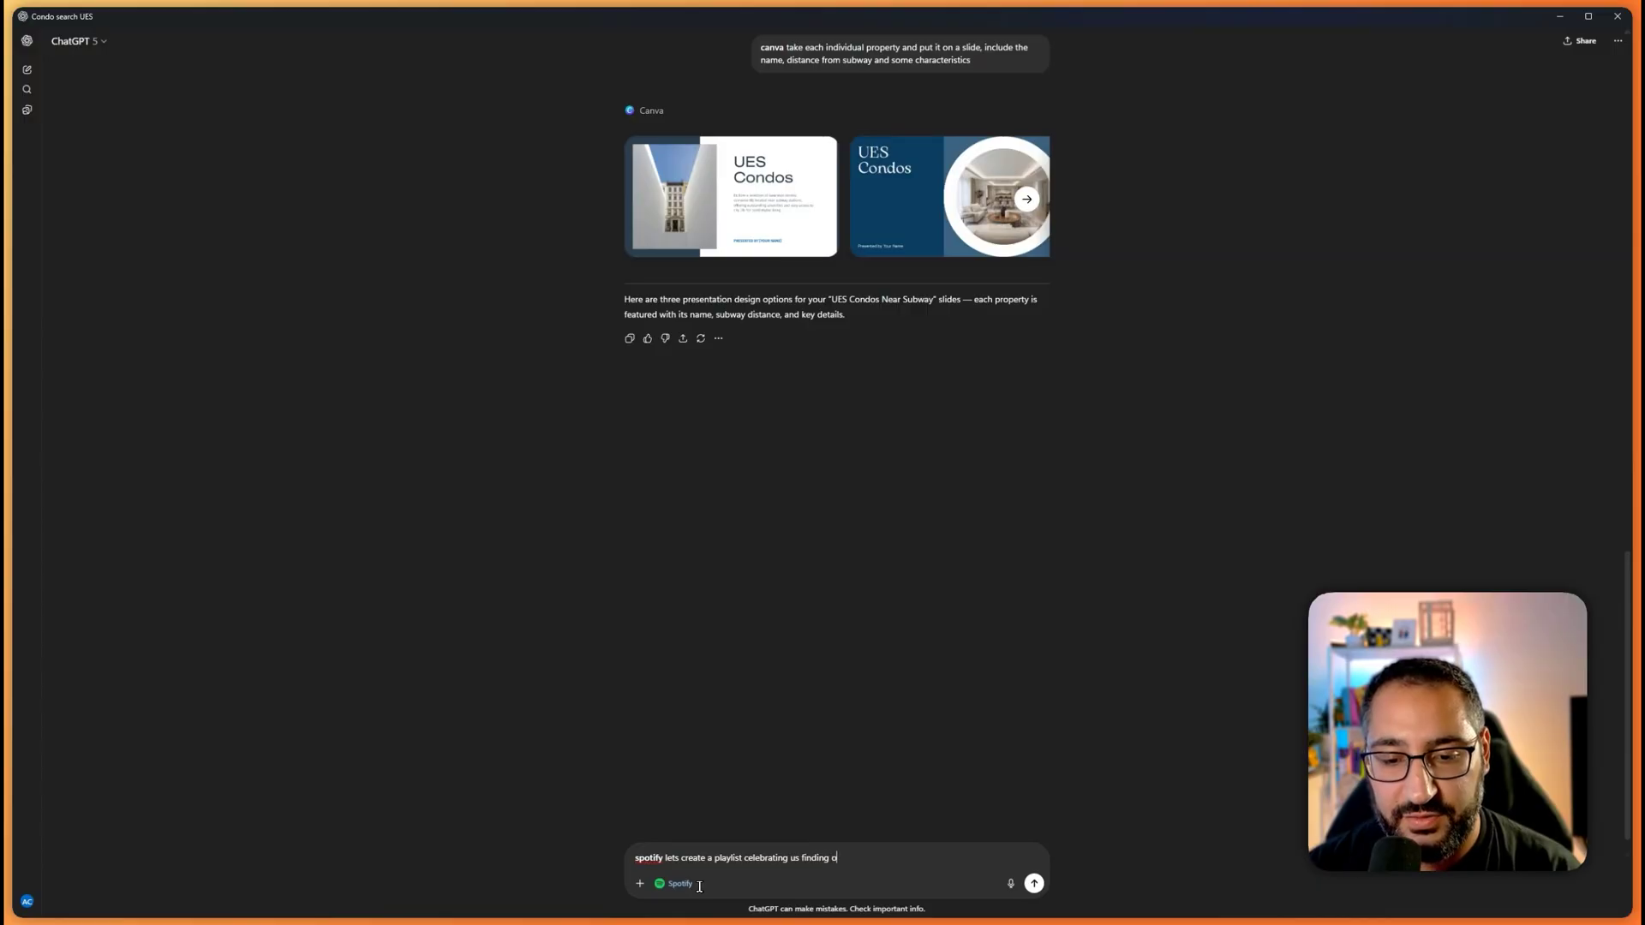
{"action": "type", "text": "ur dream home, make it c"}
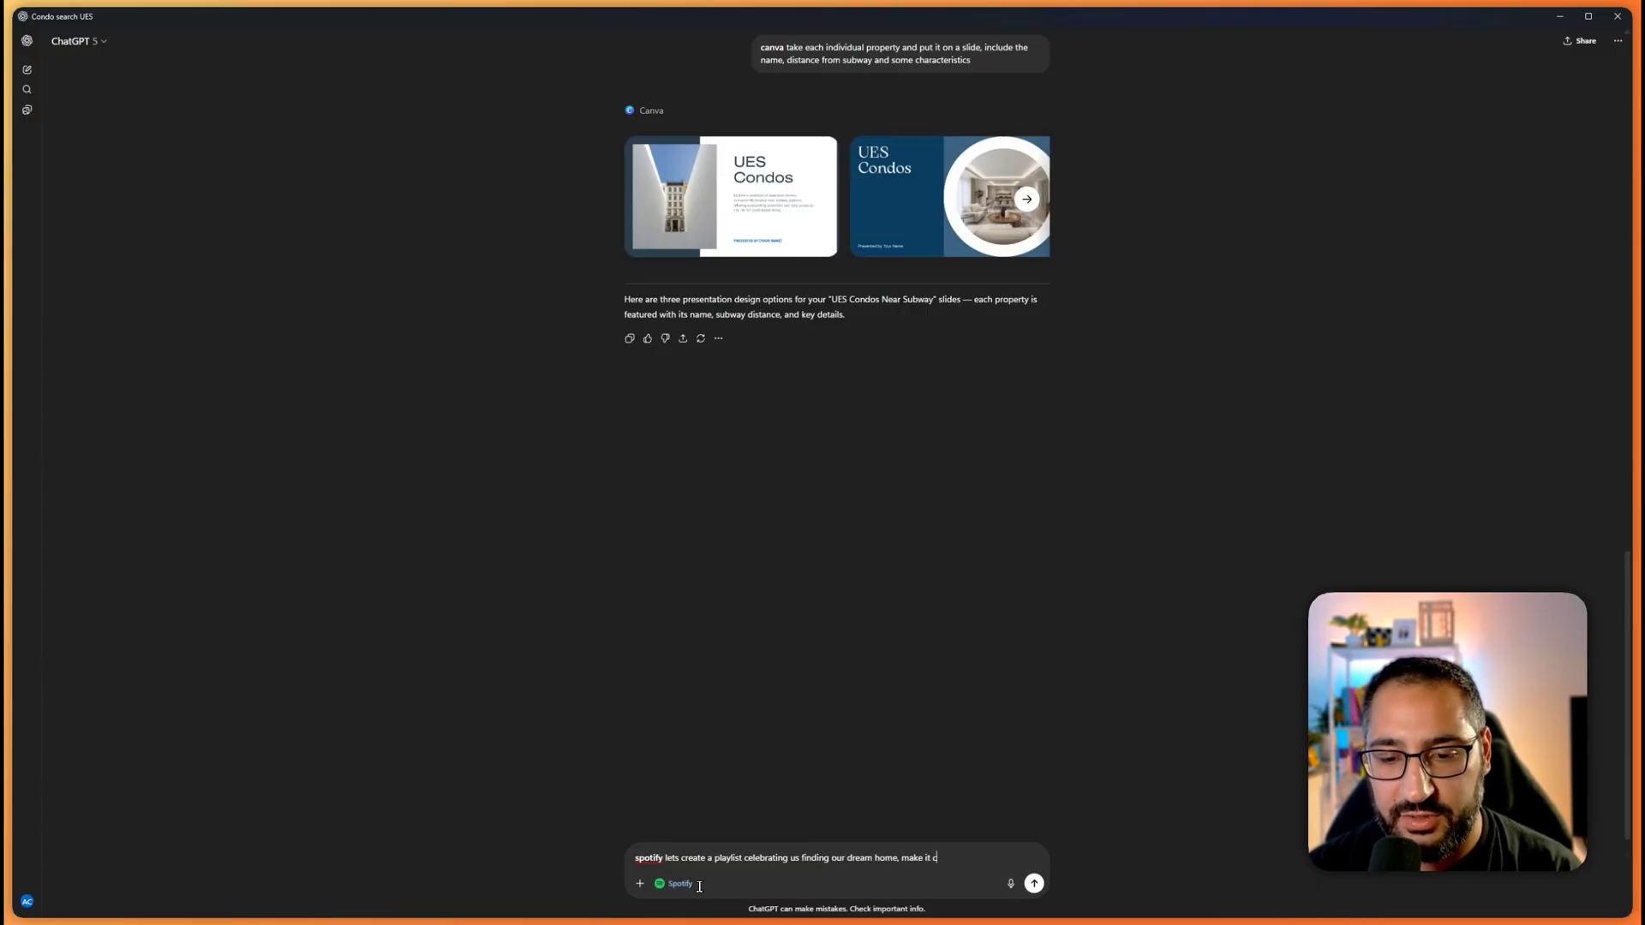
{"action": "type", "text": "hill coffeehouse"}
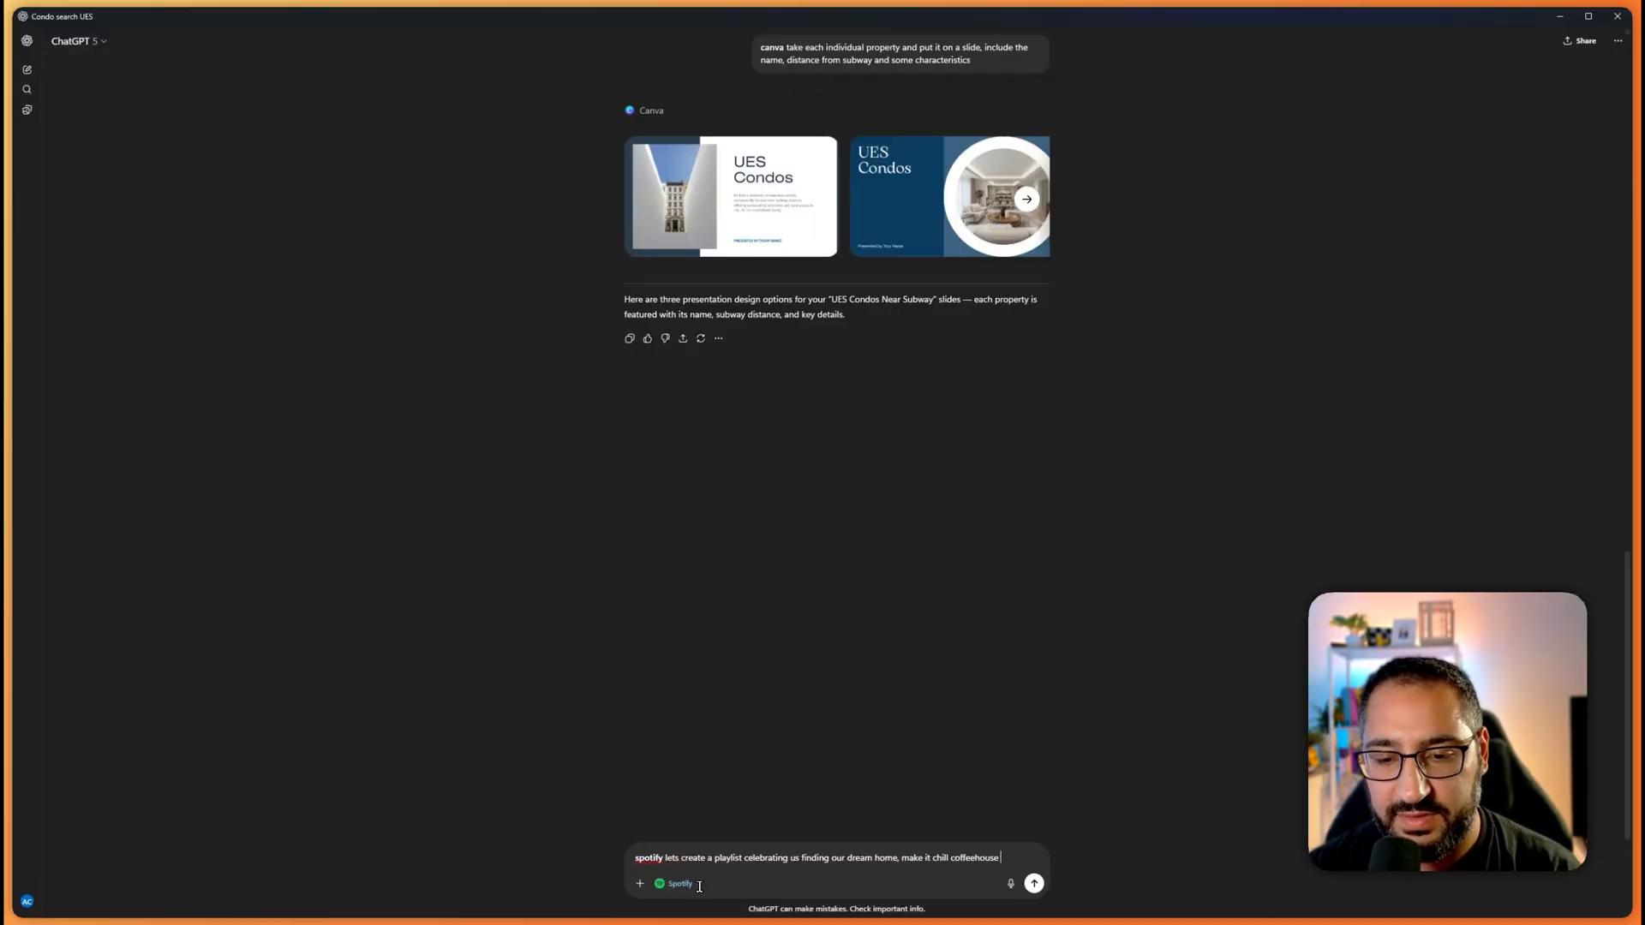
{"action": "type", "text": " style"}
{"action": "key", "text": "Return"}
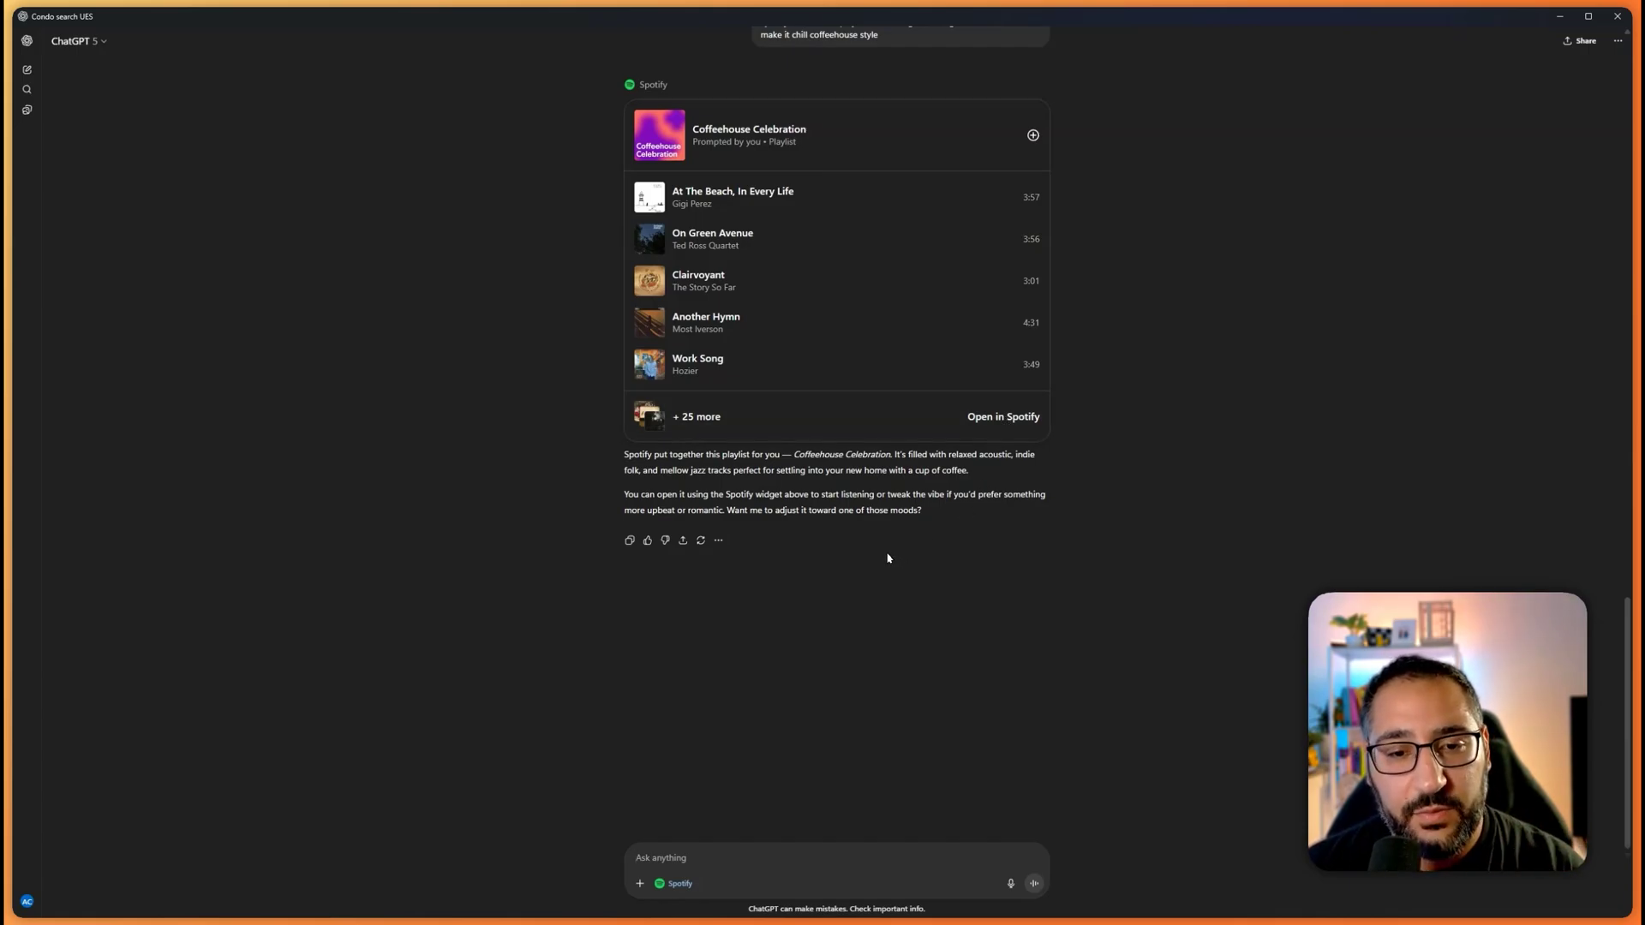
{"action": "scroll", "coordinate": [883, 556], "scroll_direction": "up", "scroll_amount": 15}
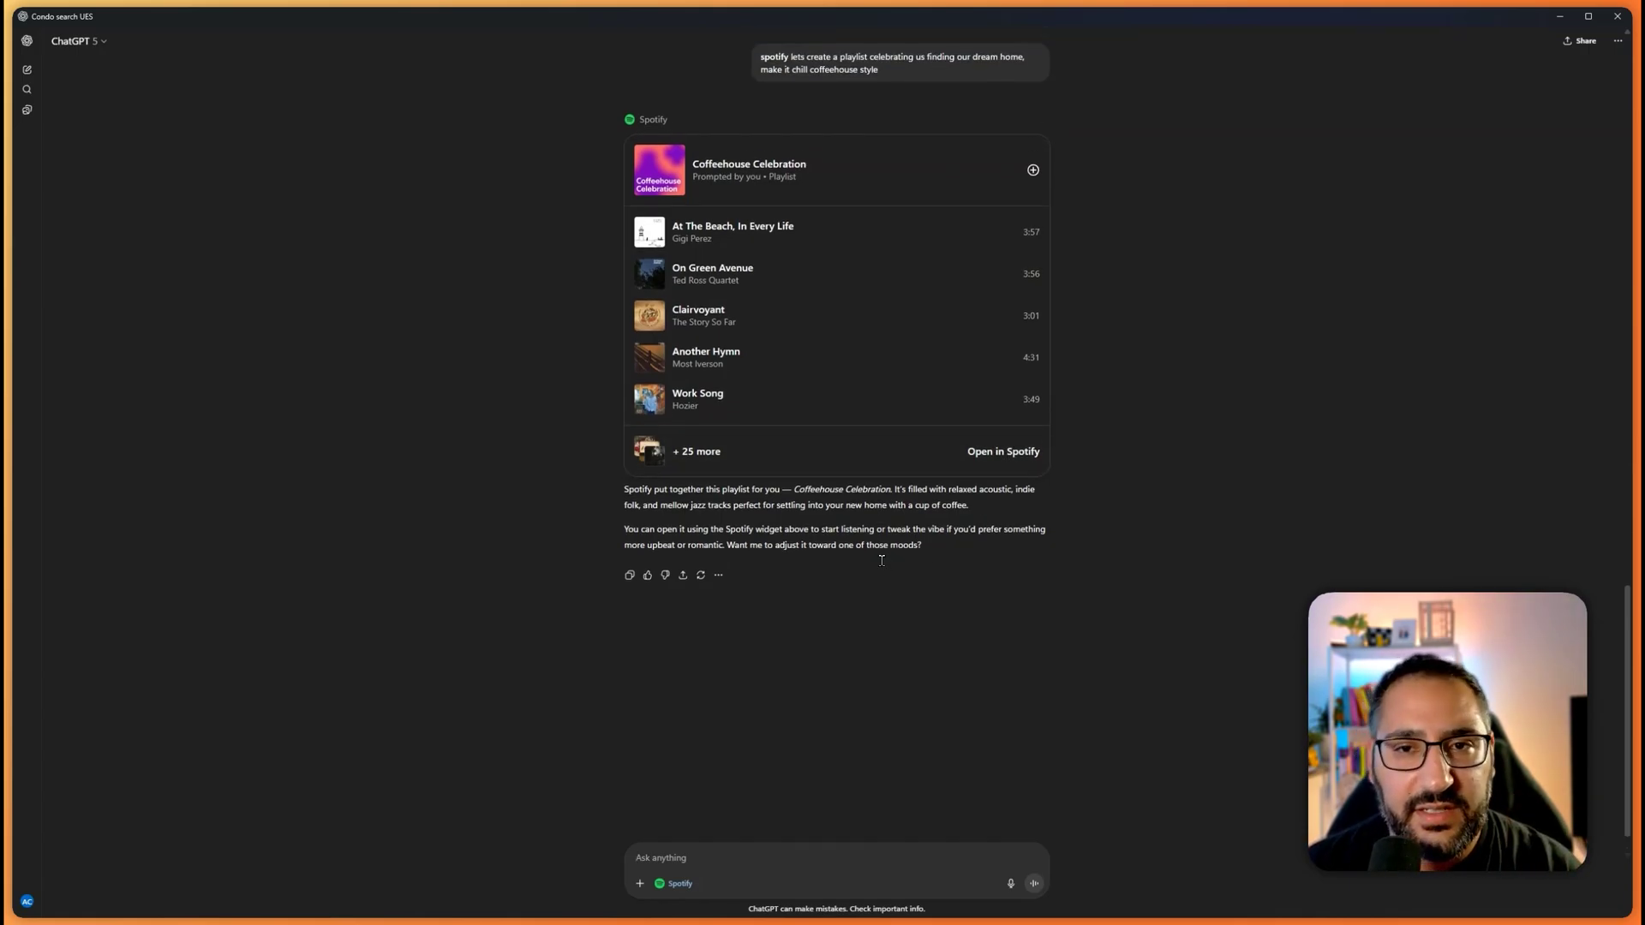
{"action": "scroll", "coordinate": [1076, 569], "scroll_direction": "up", "scroll_amount": 5}
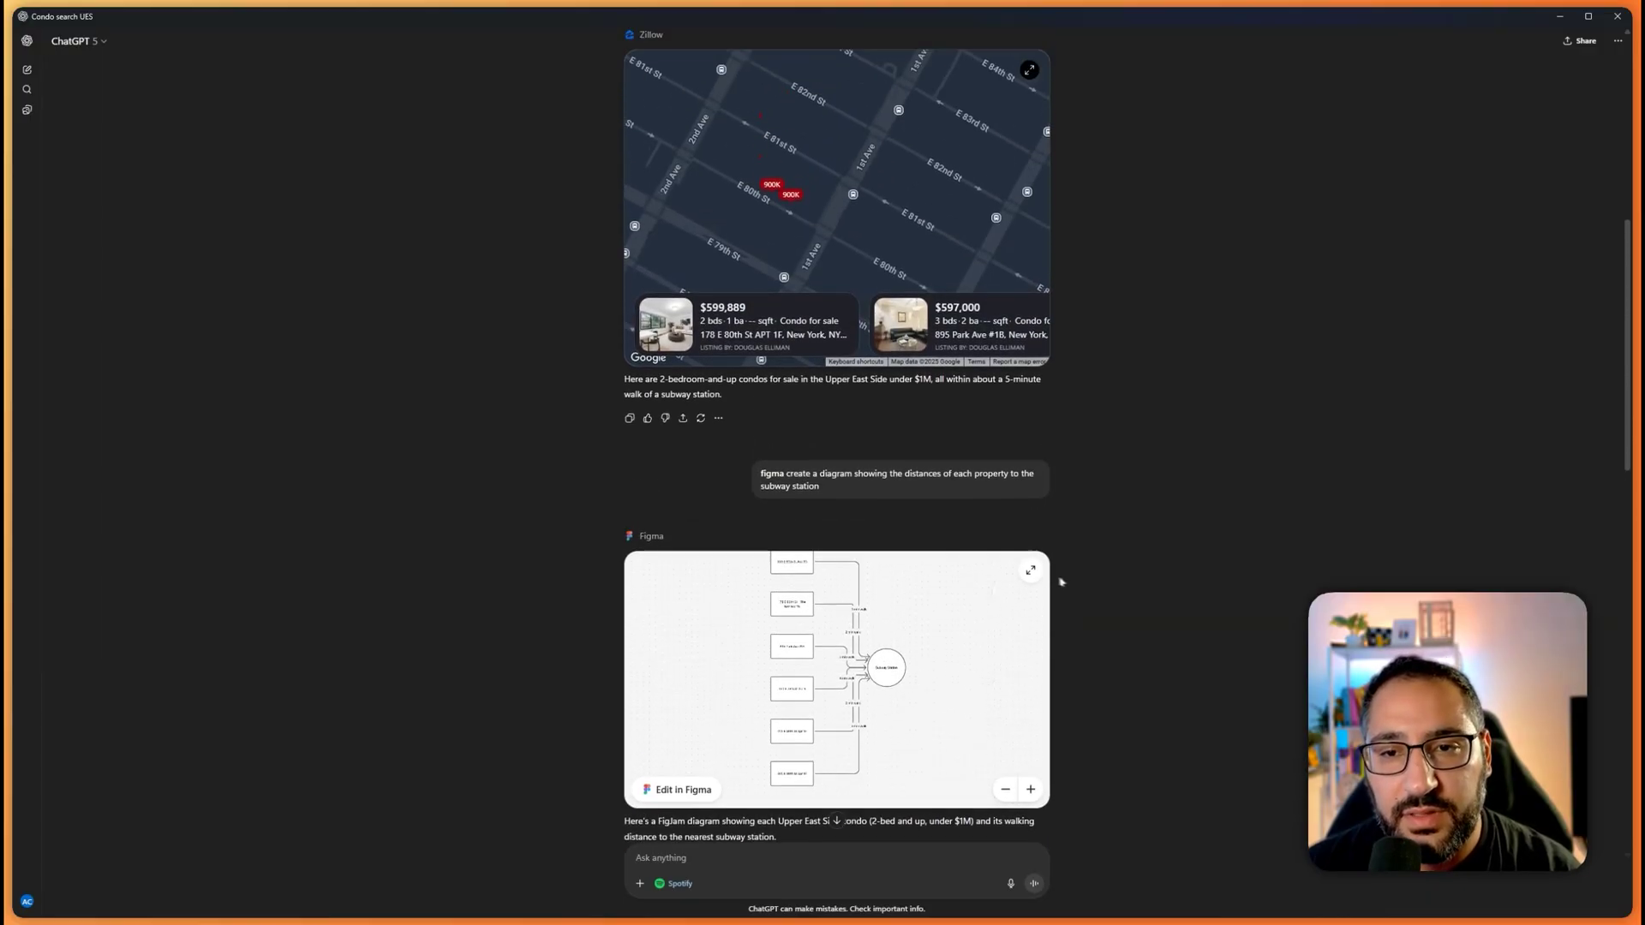
{"action": "scroll", "coordinate": [1076, 569], "scroll_direction": "up", "scroll_amount": 3}
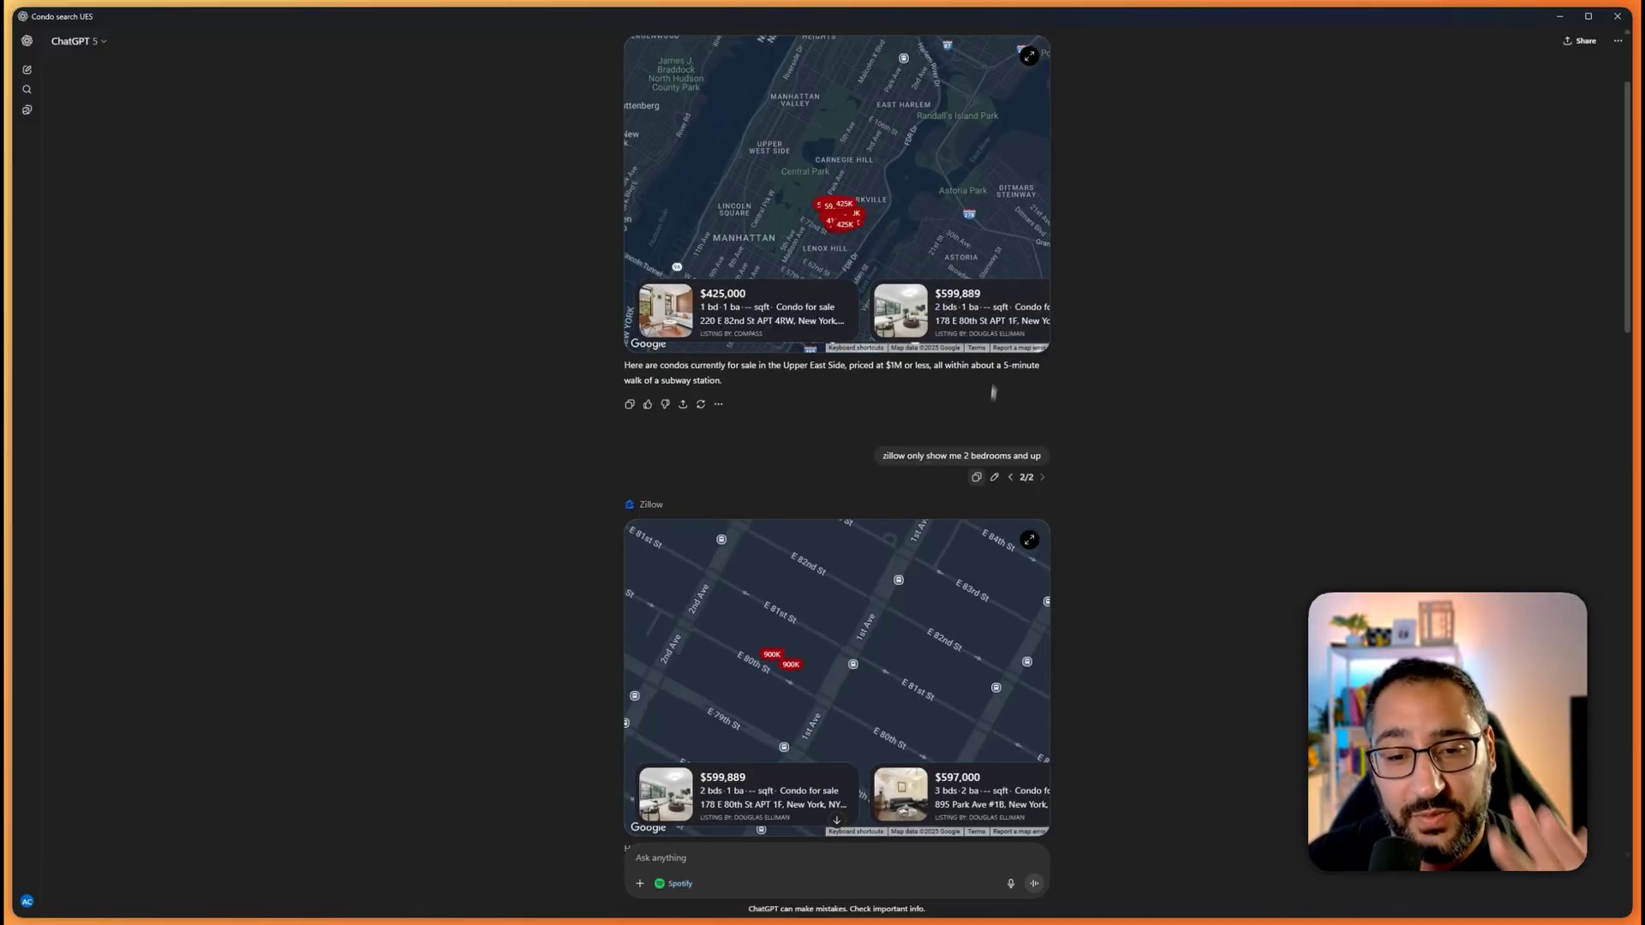
{"action": "scroll", "coordinate": [1039, 540], "scroll_direction": "down", "scroll_amount": 5}
{"action": "scroll", "coordinate": [1070, 415], "scroll_direction": "down", "scroll_amount": 5}
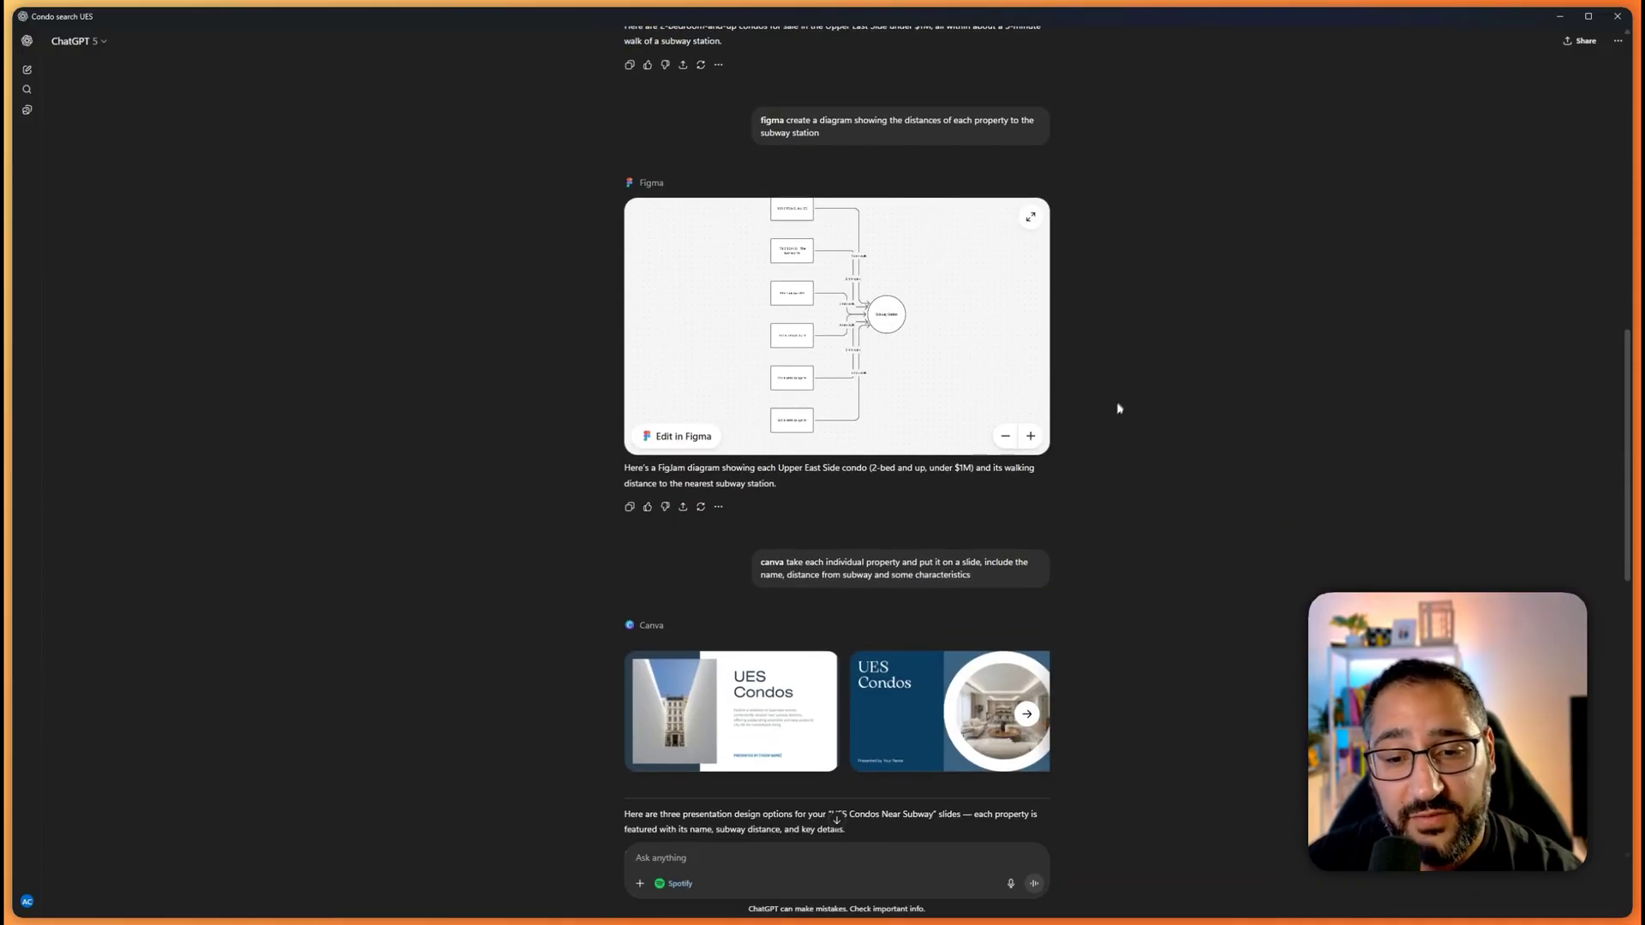
{"action": "scroll", "coordinate": [1118, 403], "scroll_direction": "down", "scroll_amount": 5}
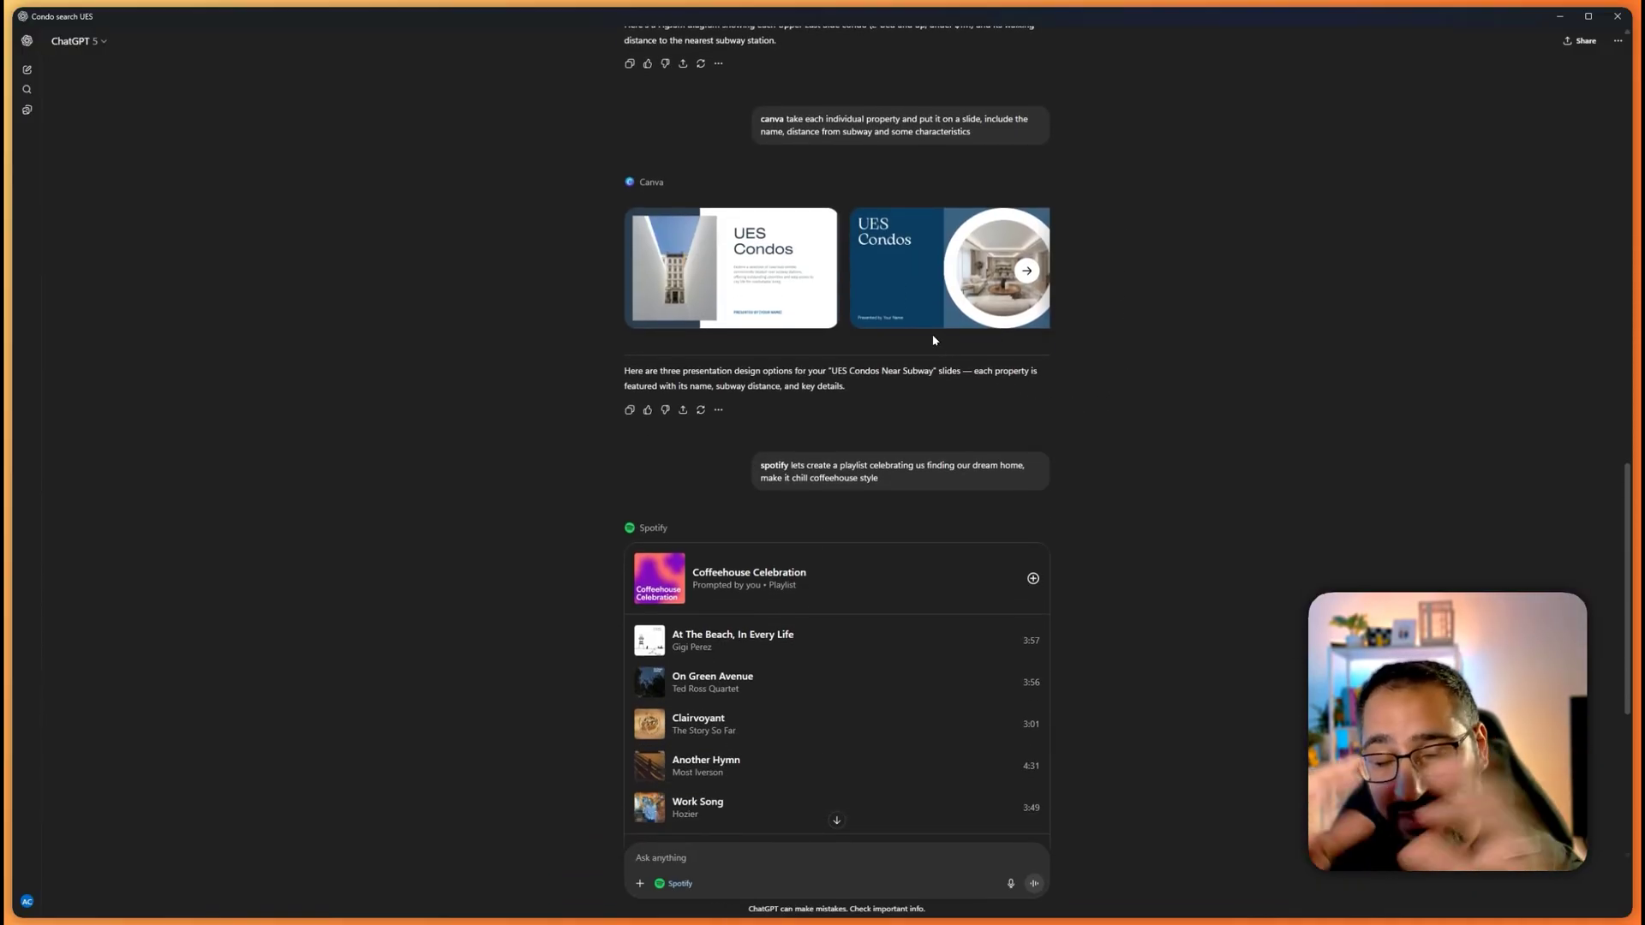
{"action": "scroll", "coordinate": [979, 345], "scroll_direction": "down", "scroll_amount": 5}
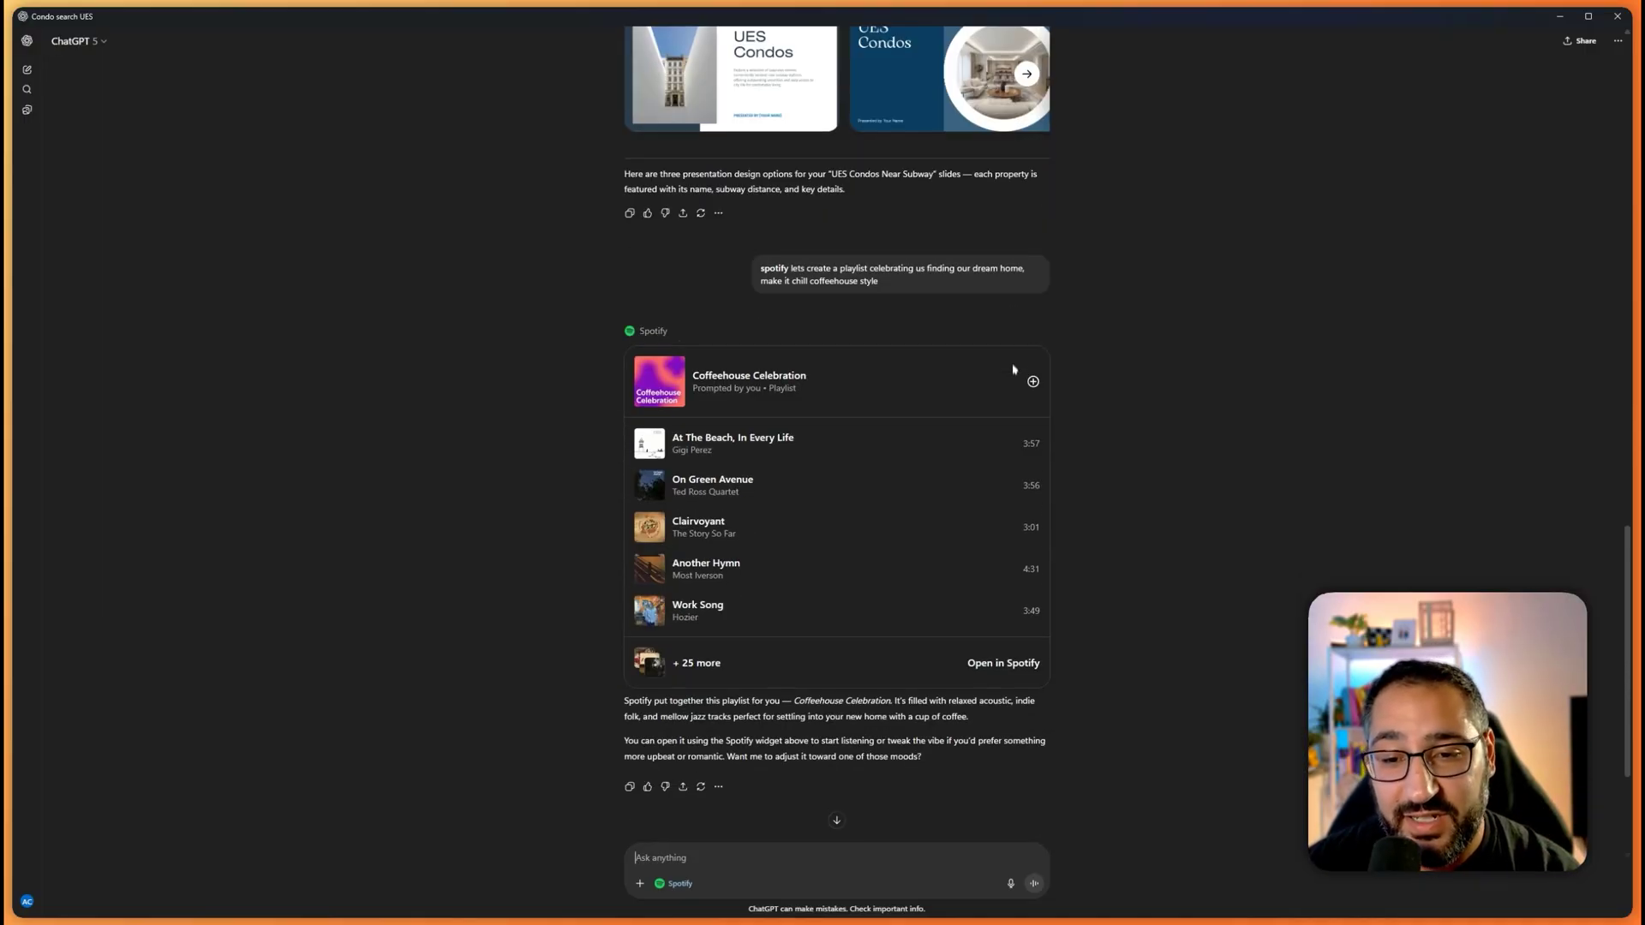